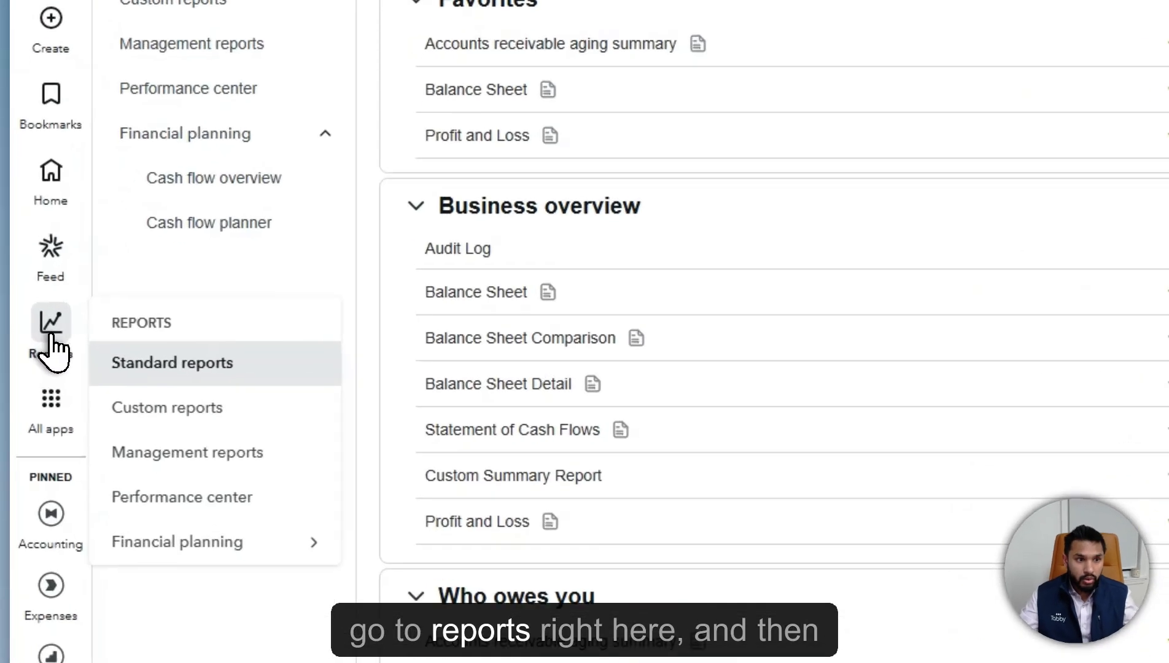
# Open the Profit and Loss report from the standard reports list.
pyautogui.click(51, 336)
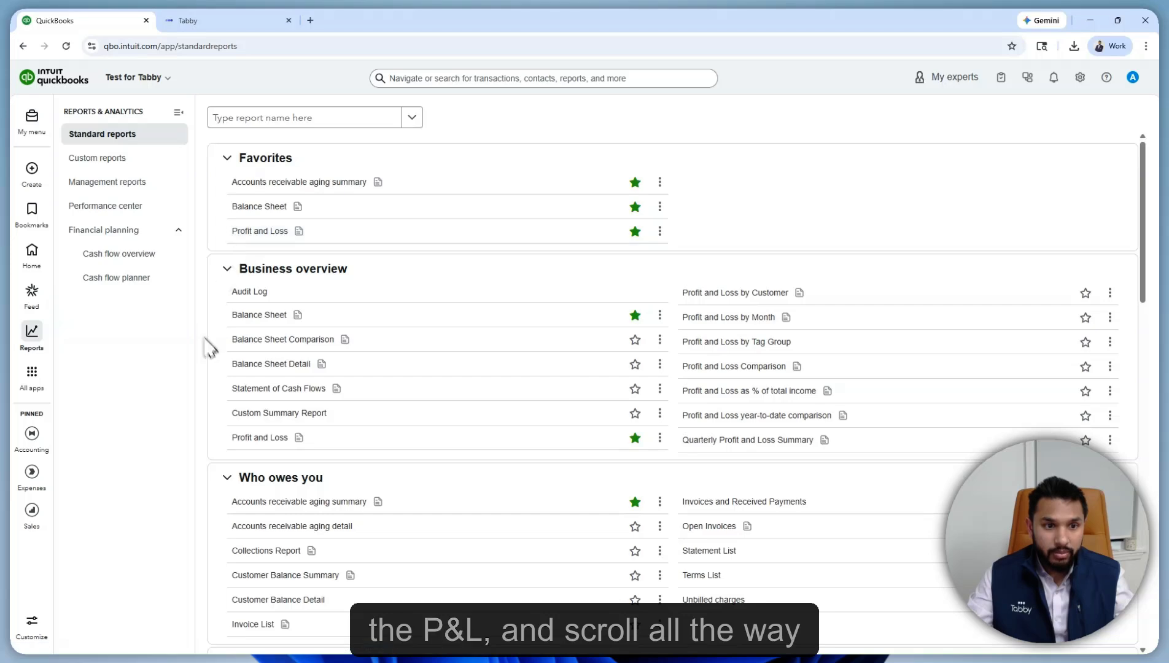
pyautogui.scroll(-11, 212, 353)
pyautogui.scroll(-7, 215, 362)
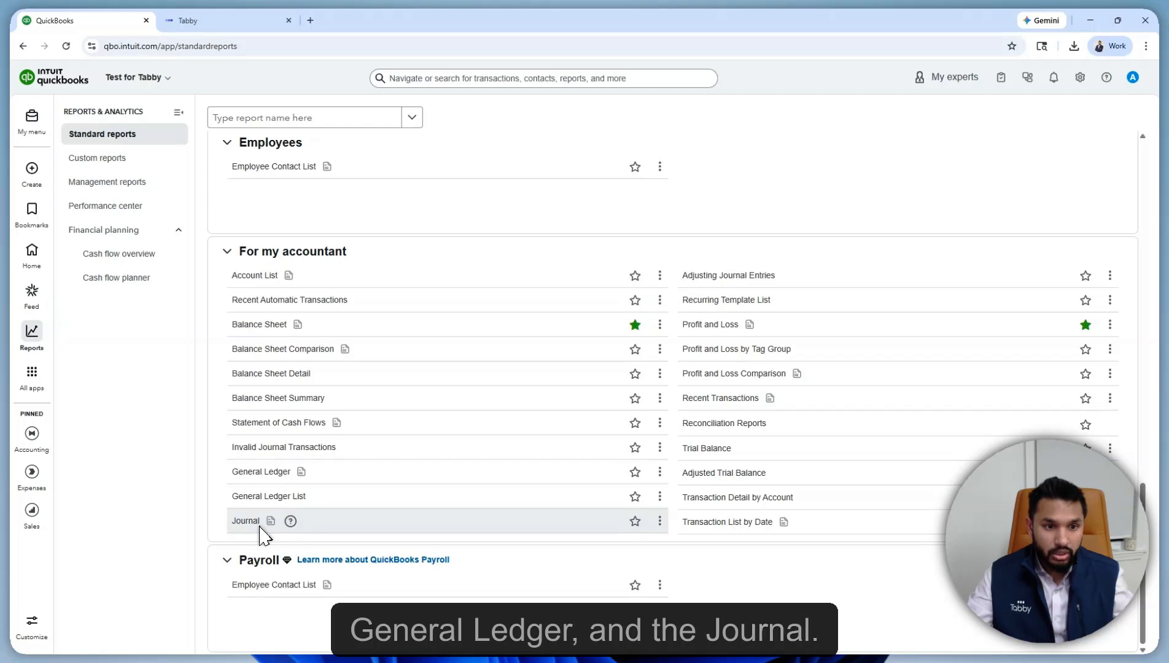
pyautogui.scroll(15, 417, 287)
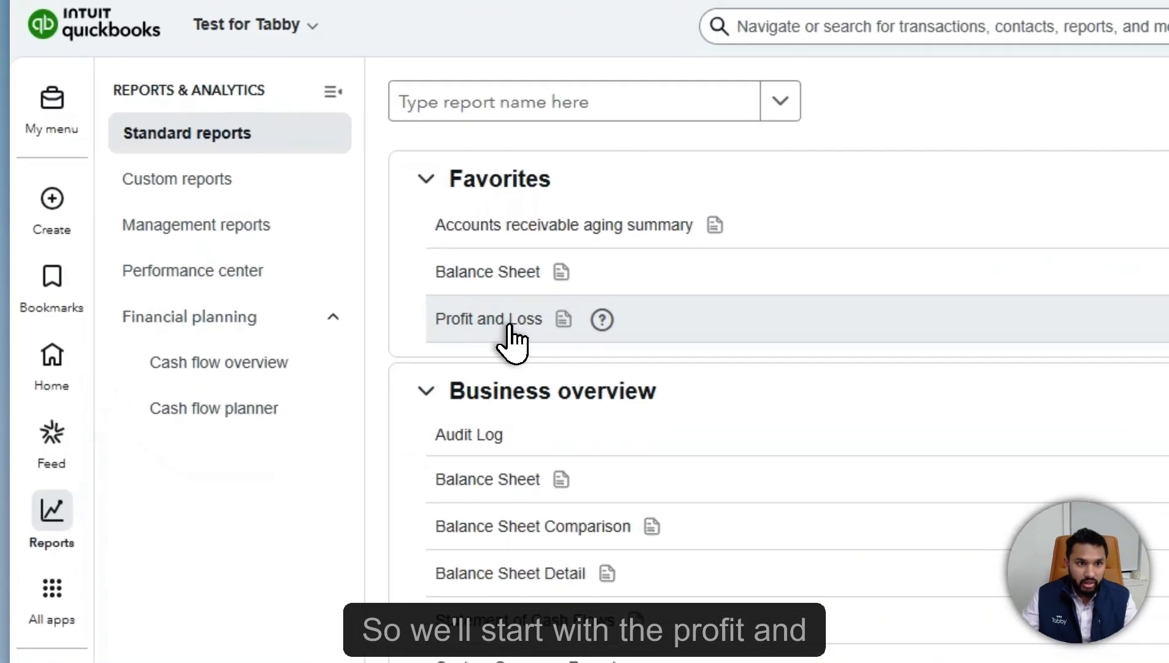
pyautogui.click(270, 232)
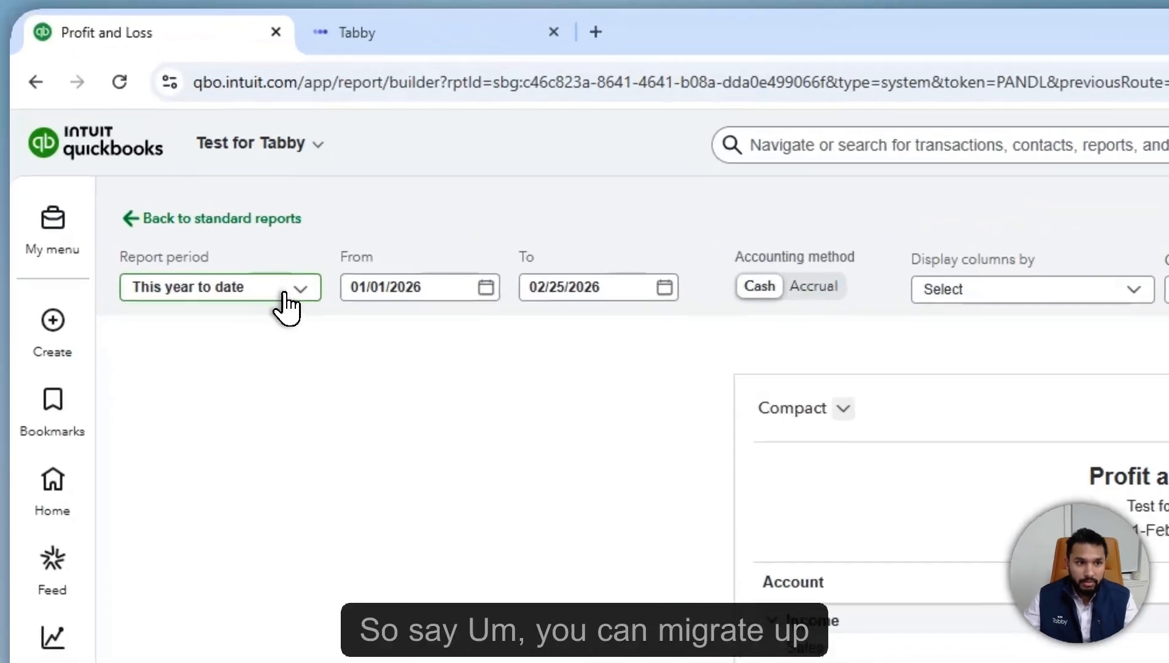
pyautogui.click(153, 161)
pyautogui.scroll(-5, 143, 264)
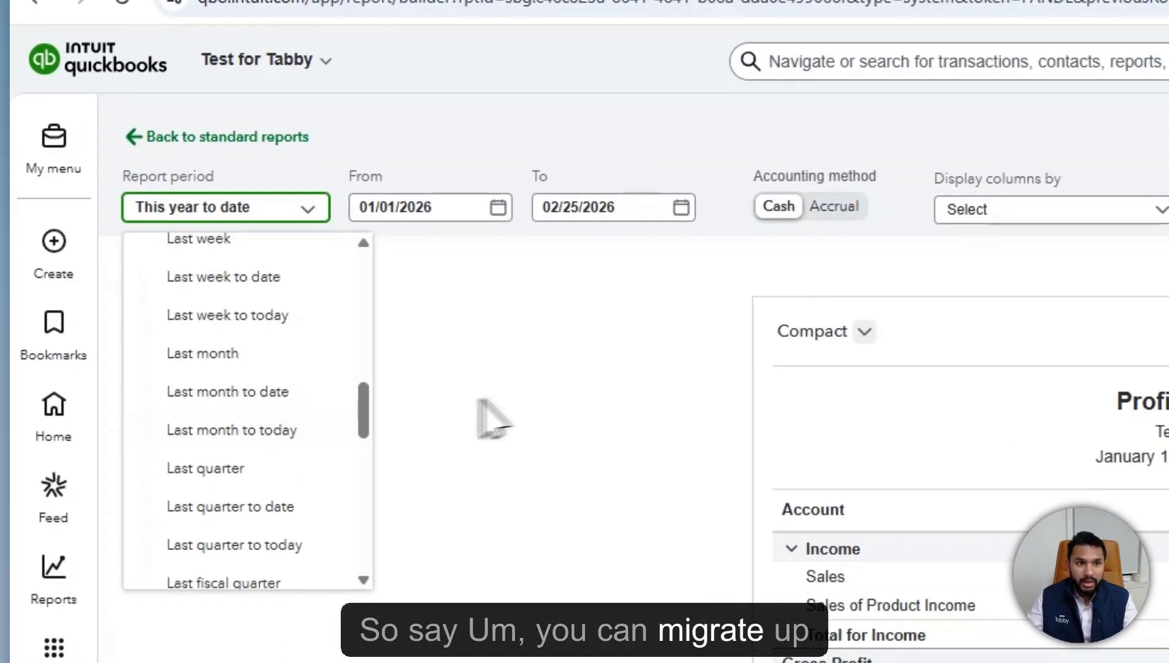
pyautogui.click(540, 420)
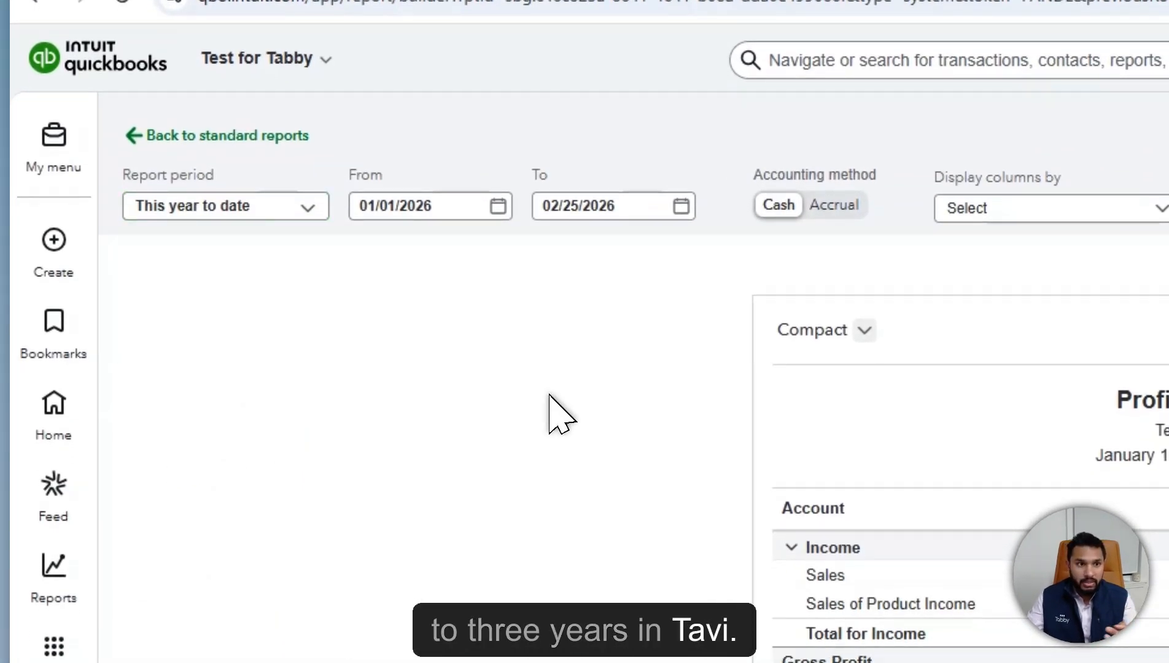
# Set the Profit and Loss report period to Last year, covering 01/01/2025 to 12/31/2025.
pyautogui.click(279, 207)
pyautogui.scroll(-3, 280, 441)
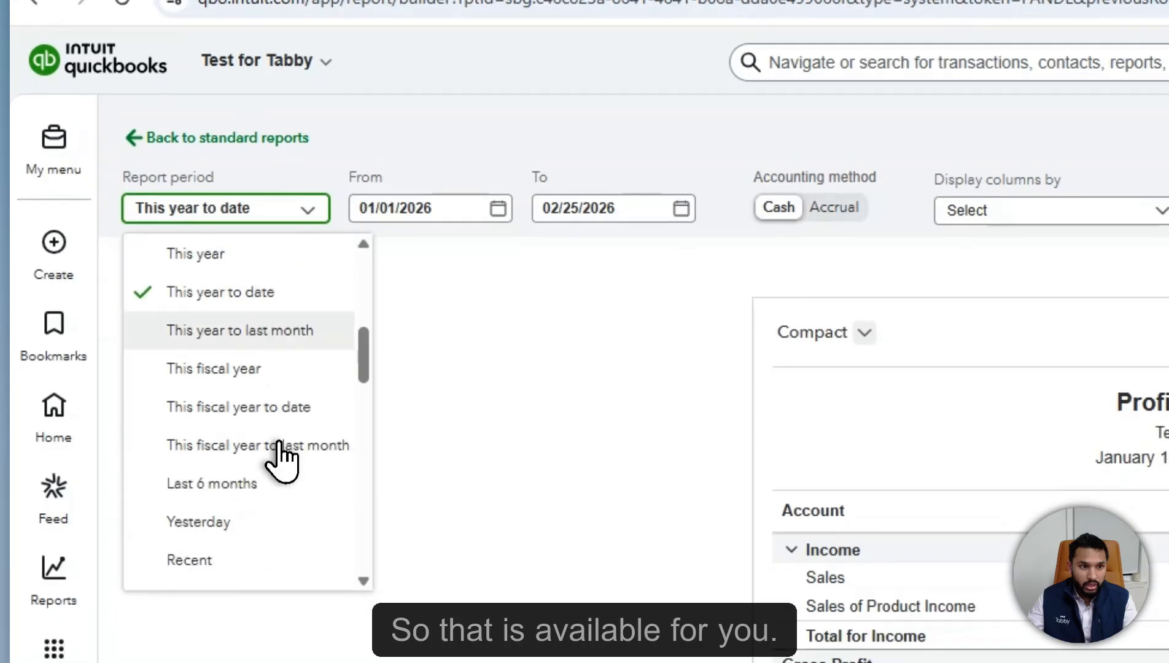
pyautogui.scroll(-10, 280, 451)
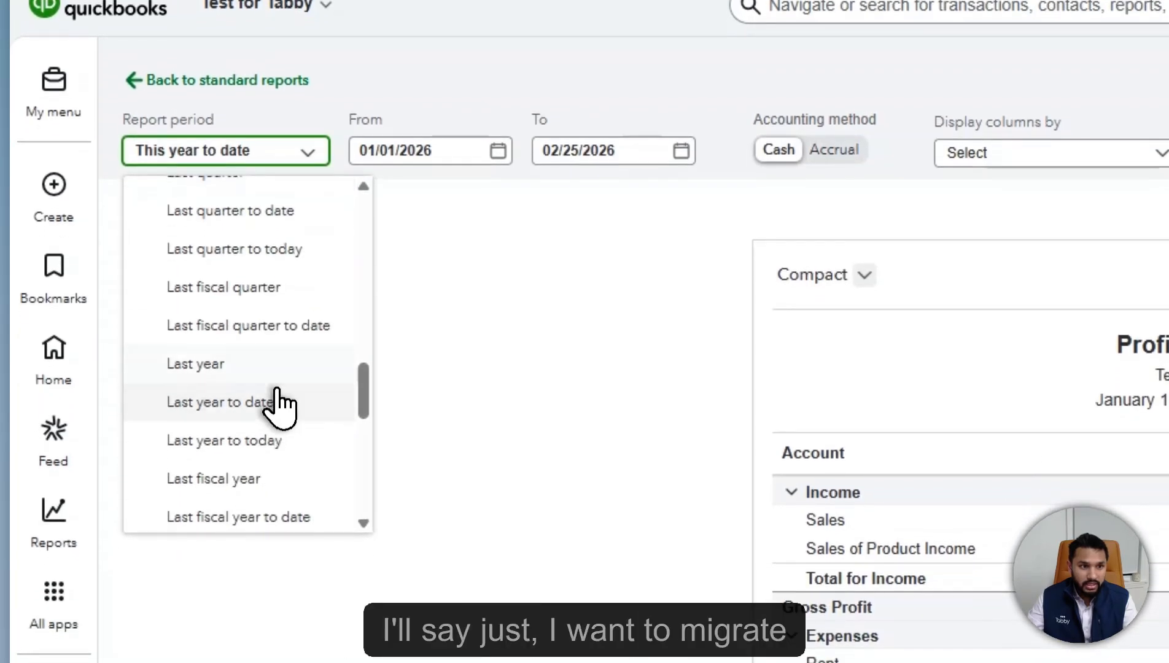
pyautogui.click(274, 369)
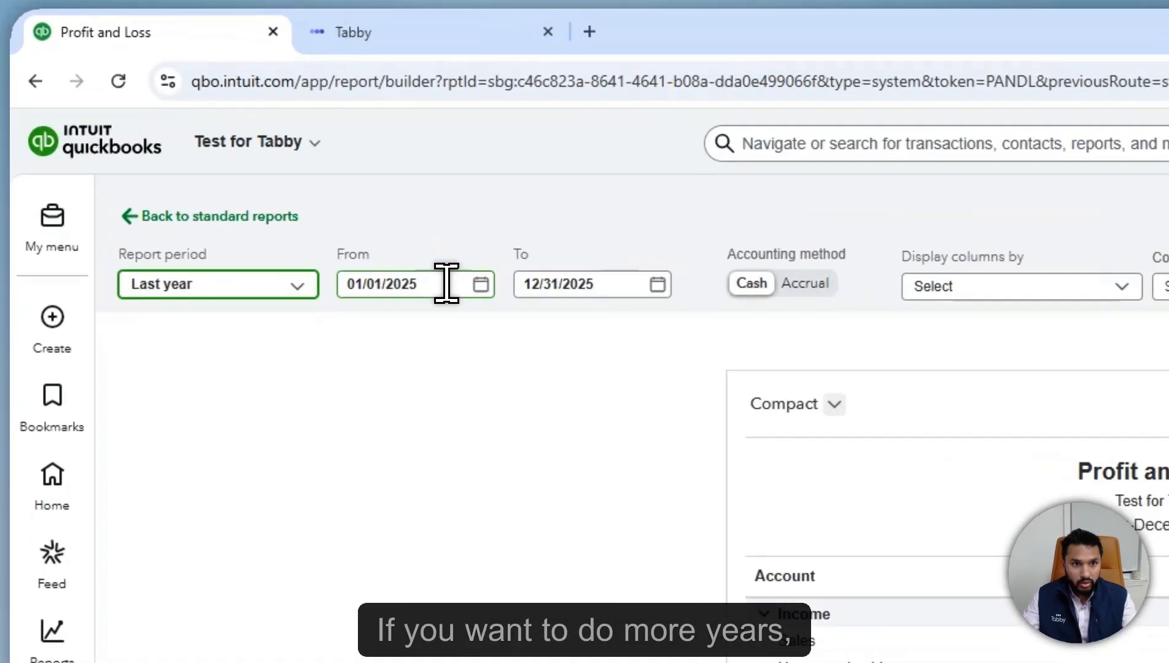
pyautogui.click(237, 150)
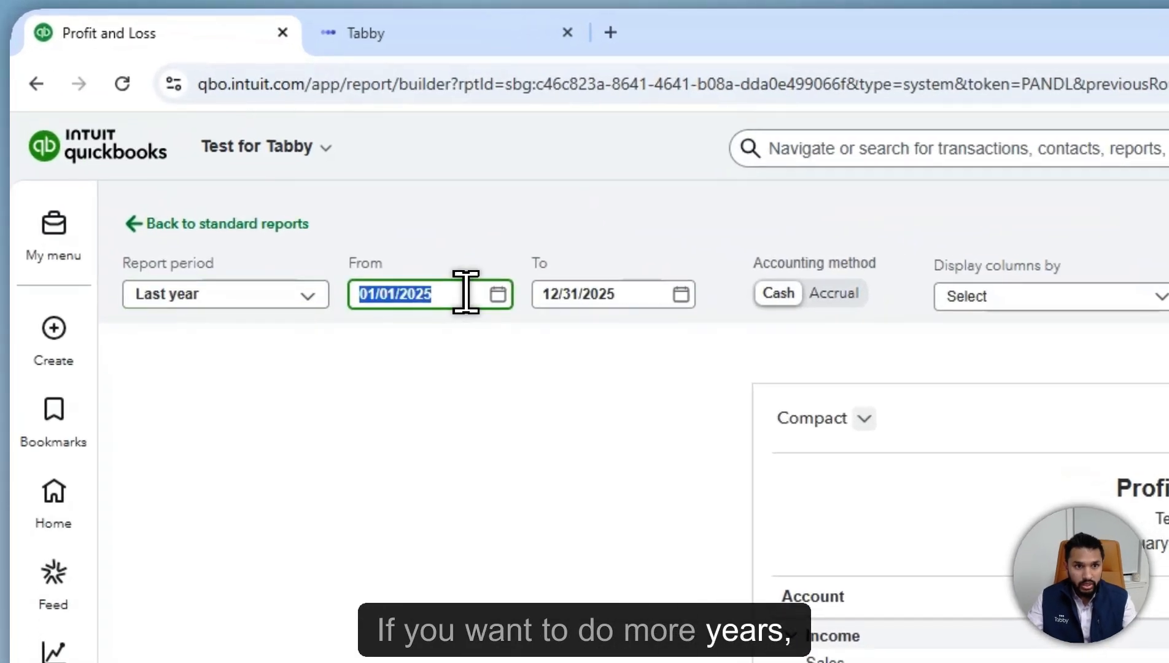
pyautogui.click(617, 296)
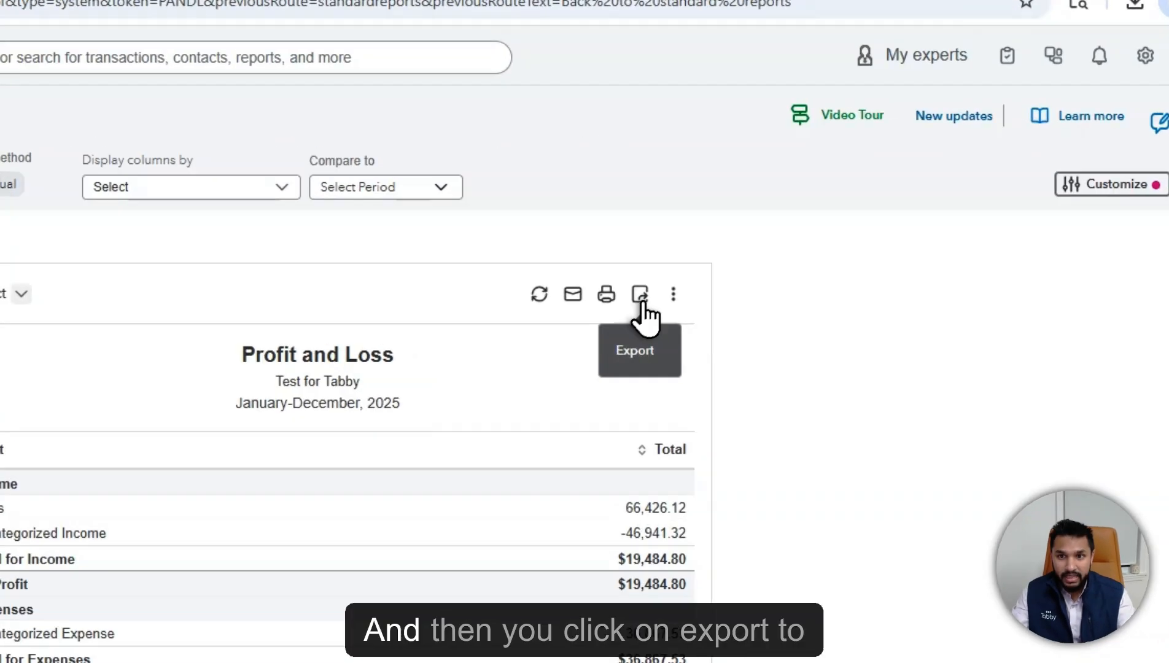
# Export the Profit and Loss report to Excel.
pyautogui.click(791, 214)
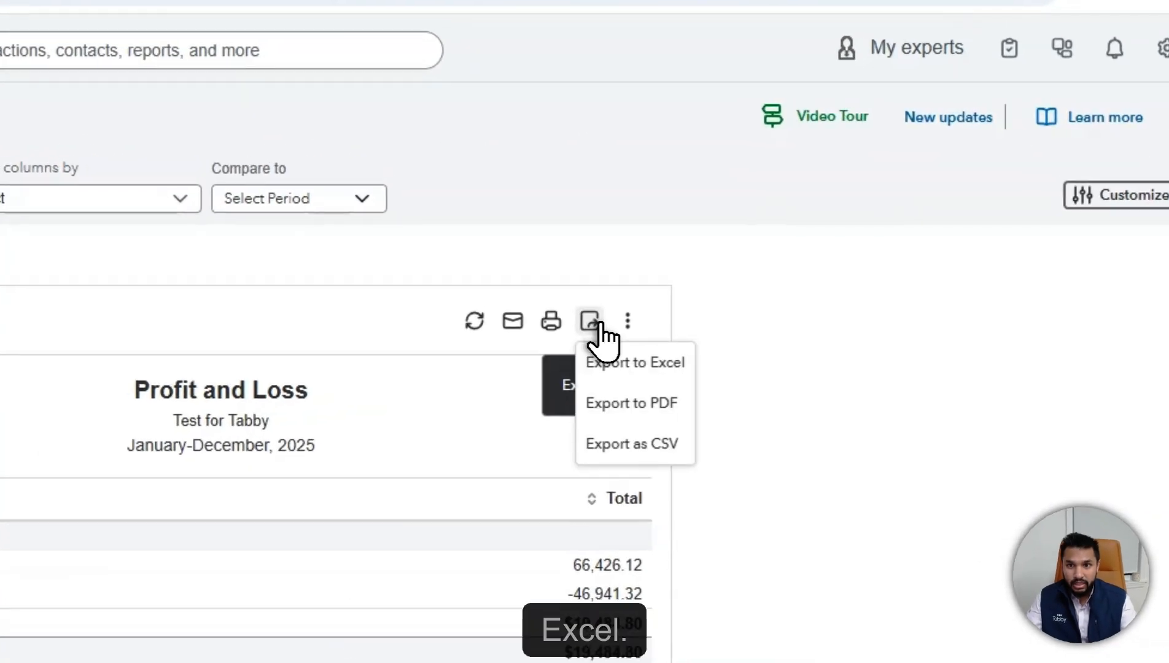
pyautogui.click(696, 364)
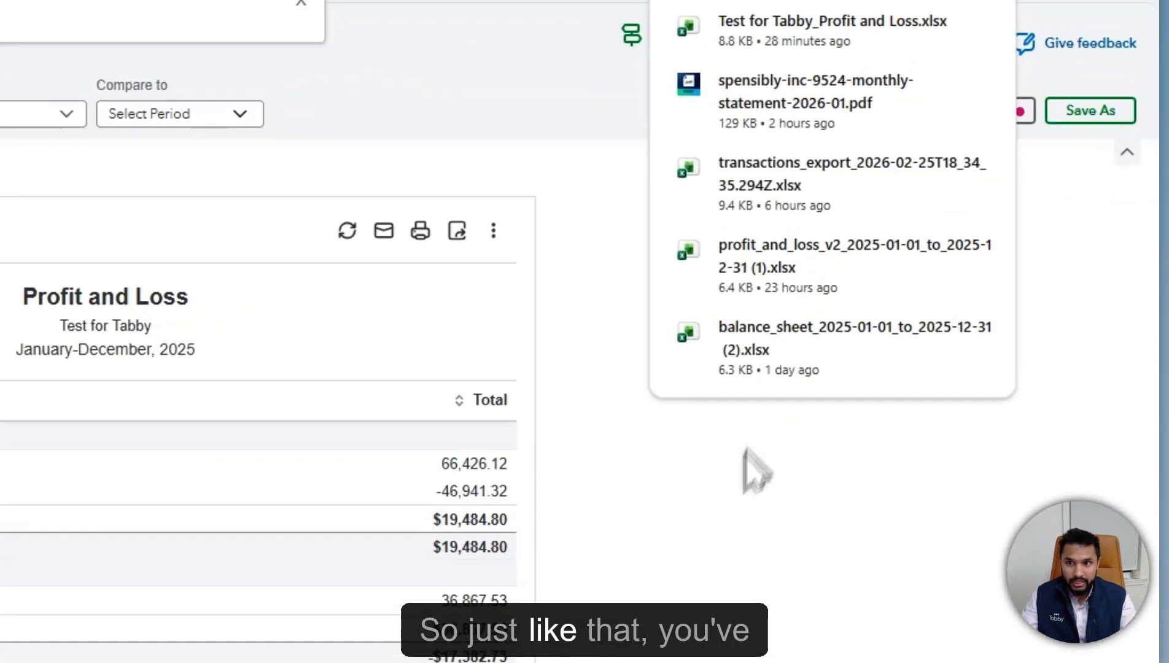
pyautogui.click(940, 328)
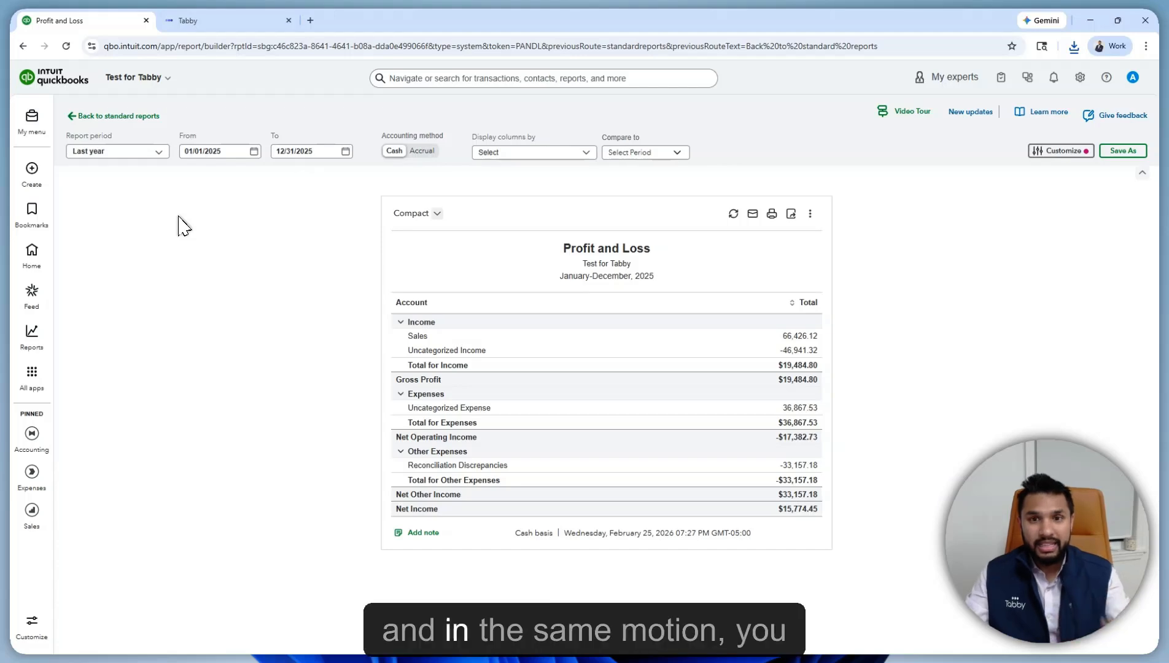
# Open the Balance Sheet from the standard reports and set its report period to Last year.
pyautogui.click(122, 116)
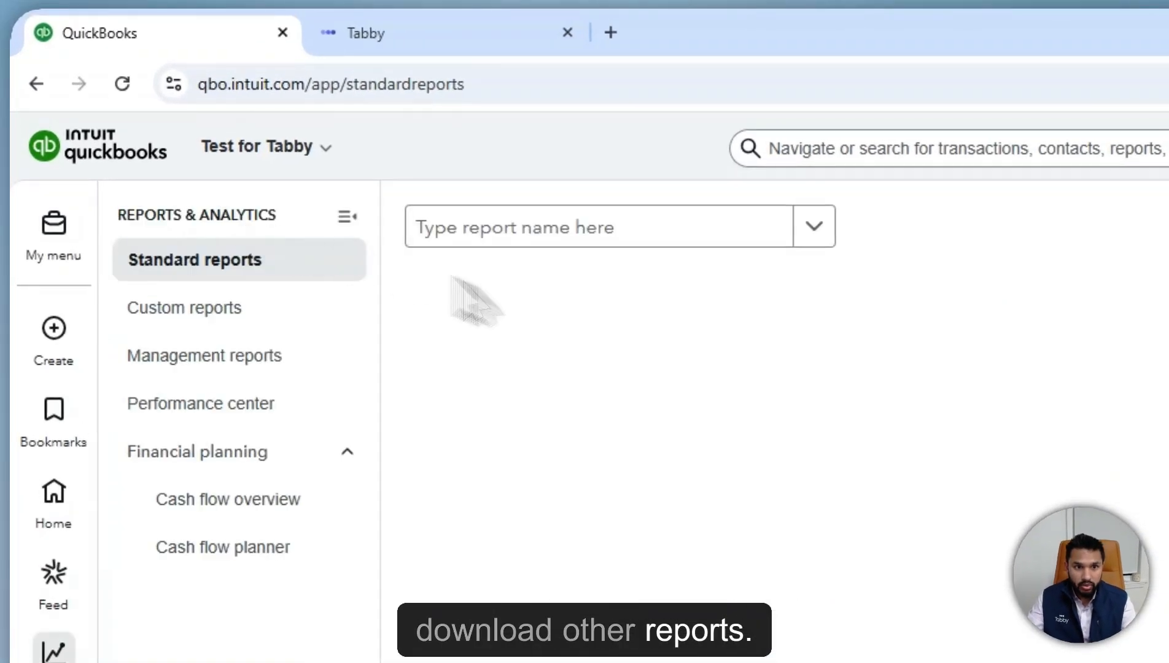
pyautogui.click(466, 330)
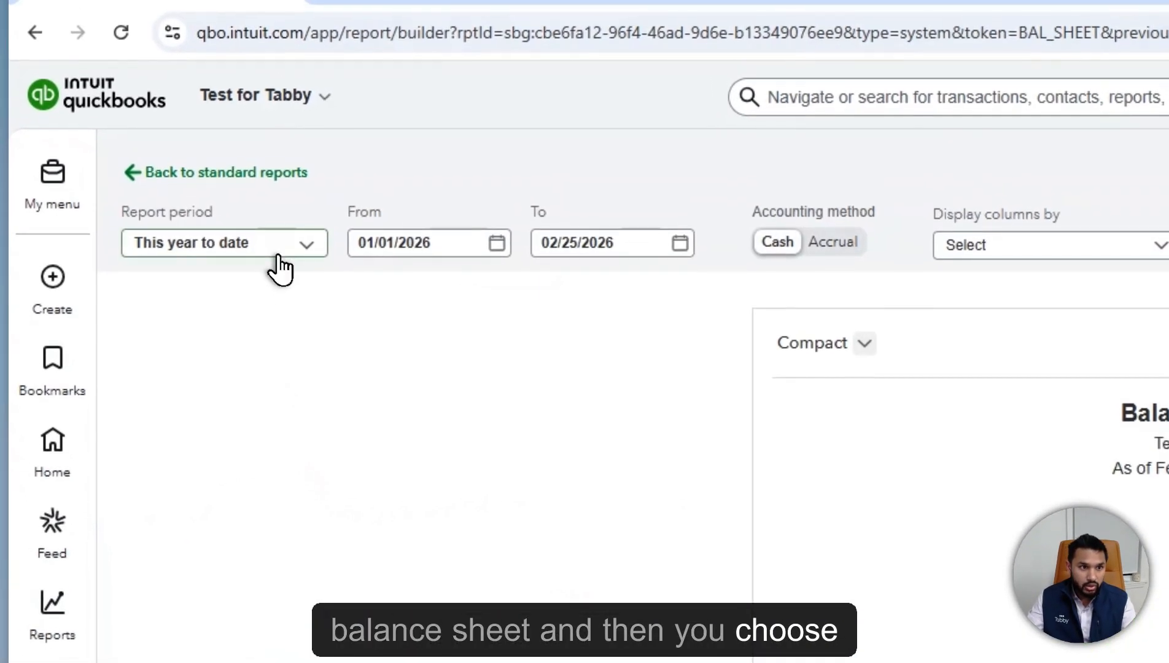
pyautogui.click(280, 252)
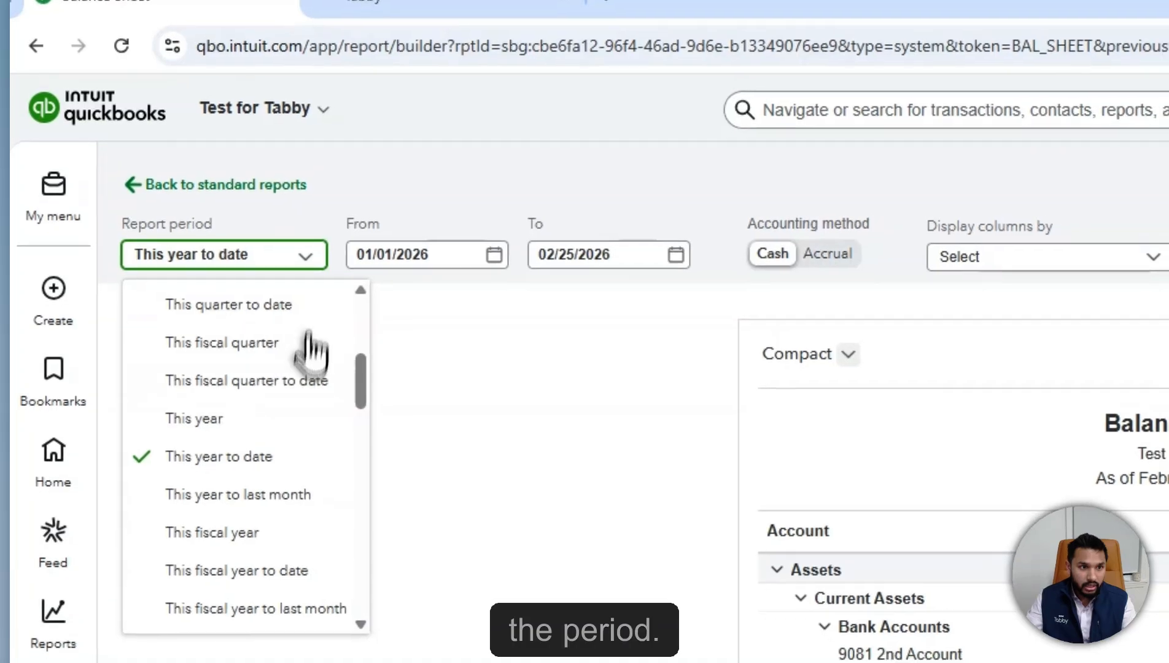
pyautogui.scroll(-3, 308, 353)
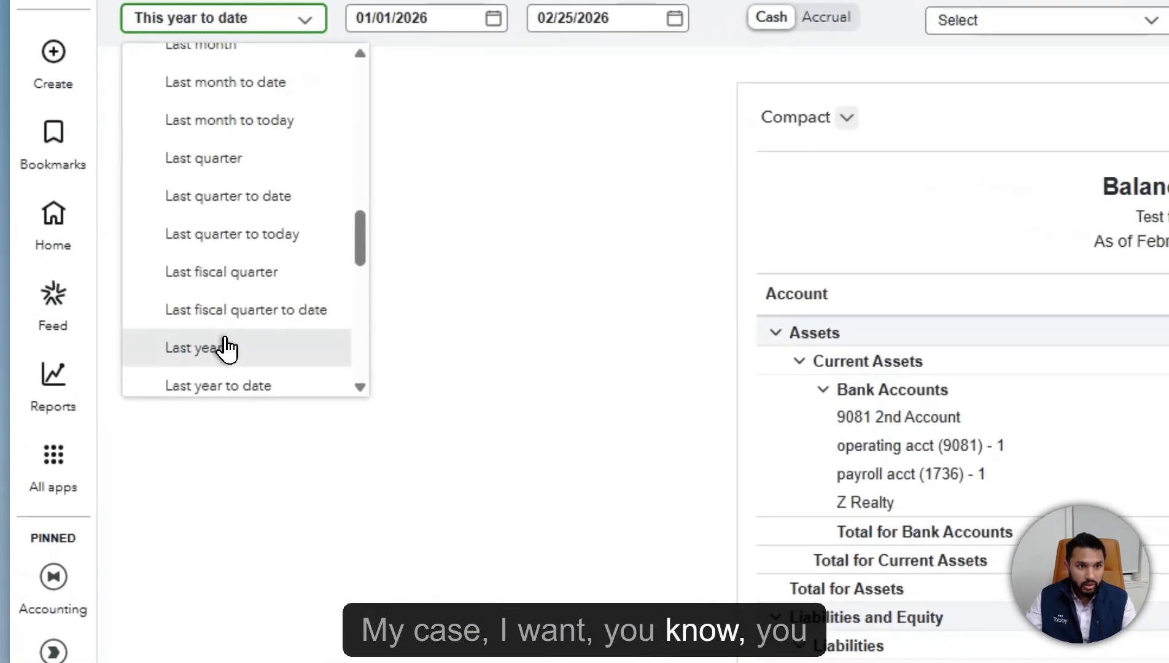
pyautogui.click(121, 317)
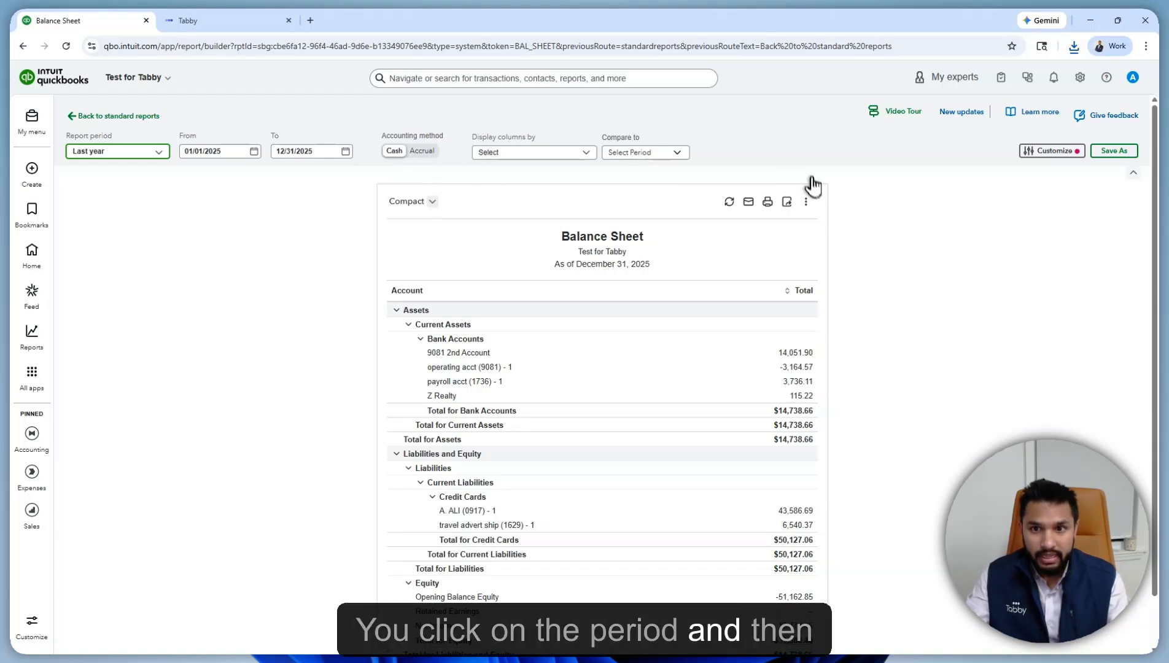
# Export the Balance Sheet to Excel and return to the standard reports list.
pyautogui.click(787, 202)
pyautogui.click(901, 216)
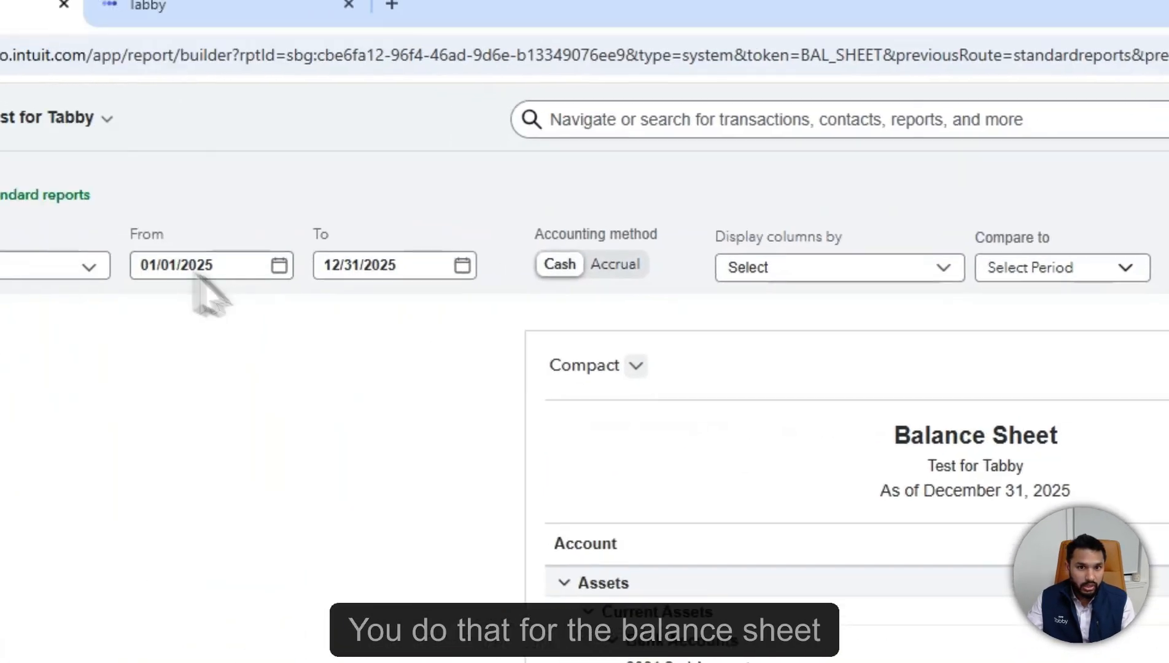
pyautogui.click(24, 194)
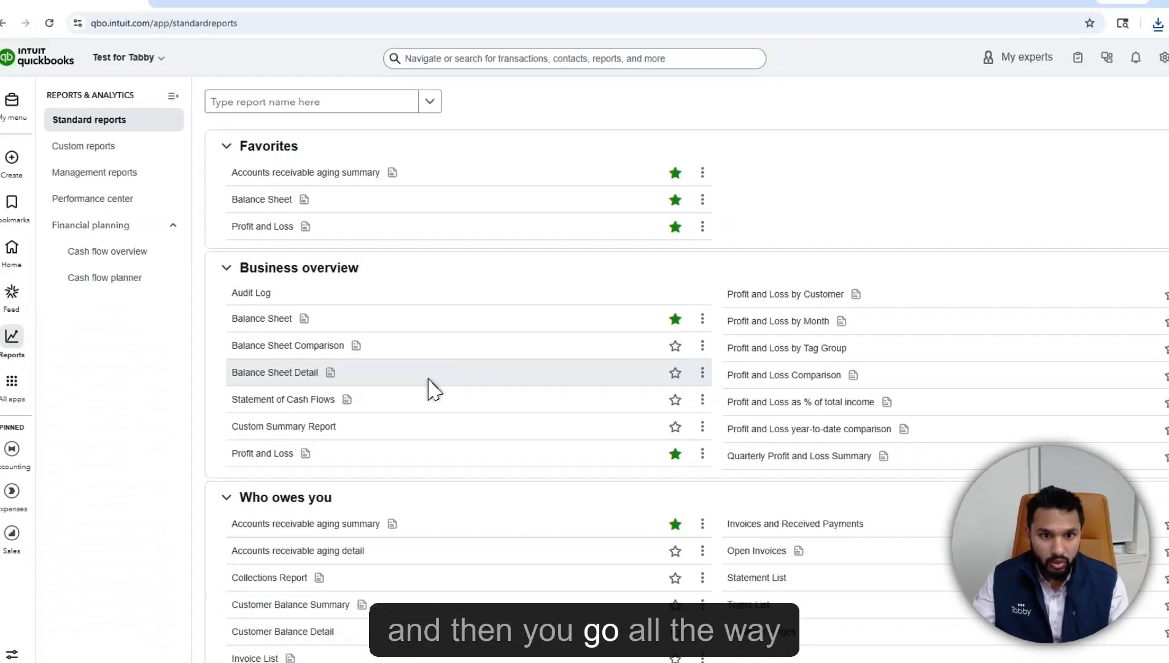
# Open the General Ledger from the accountant reports and set its report period to Last year.
pyautogui.scroll(-20, 428, 387)
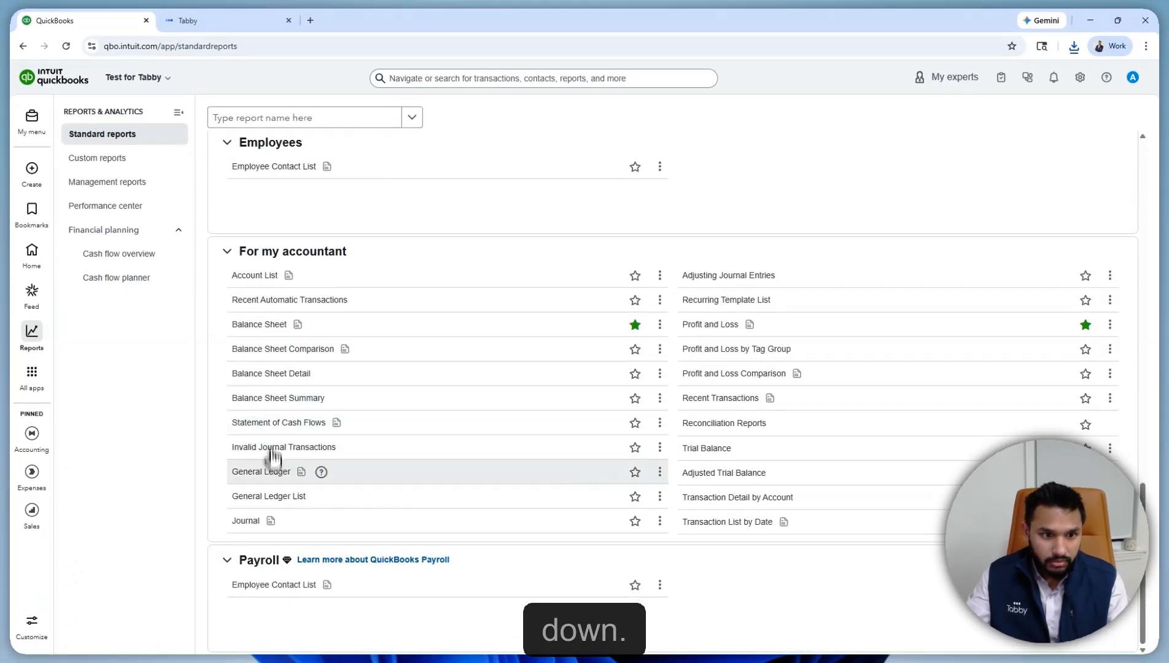
pyautogui.click(274, 472)
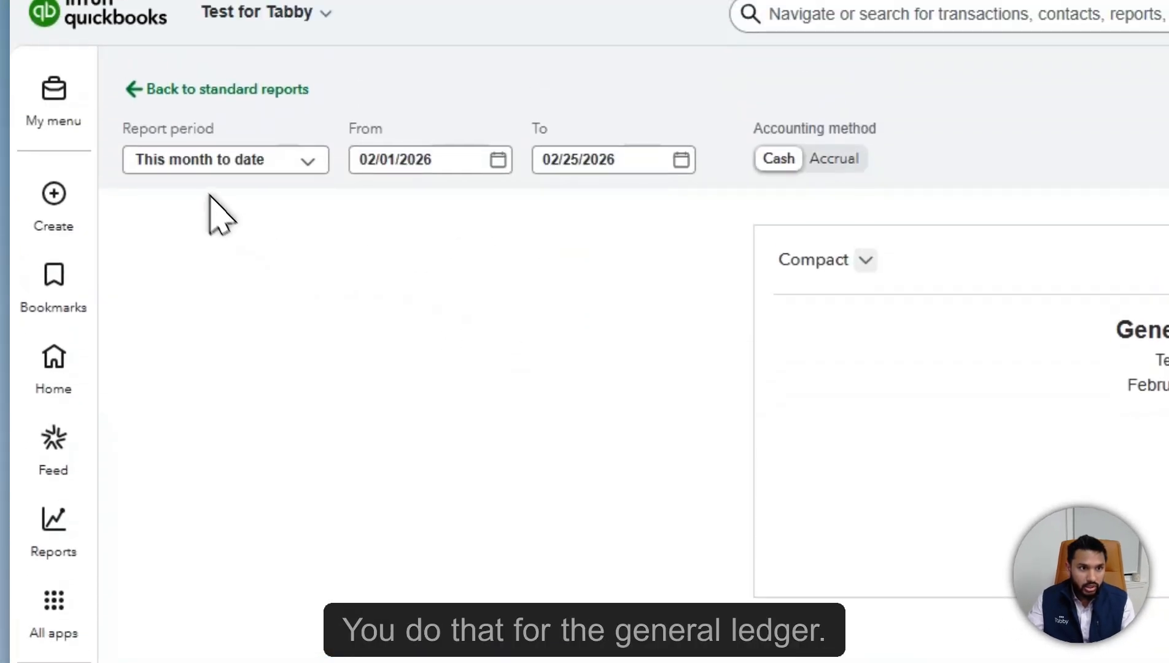
pyautogui.click(221, 242)
pyautogui.scroll(-2, 199, 433)
pyautogui.scroll(-3, 202, 451)
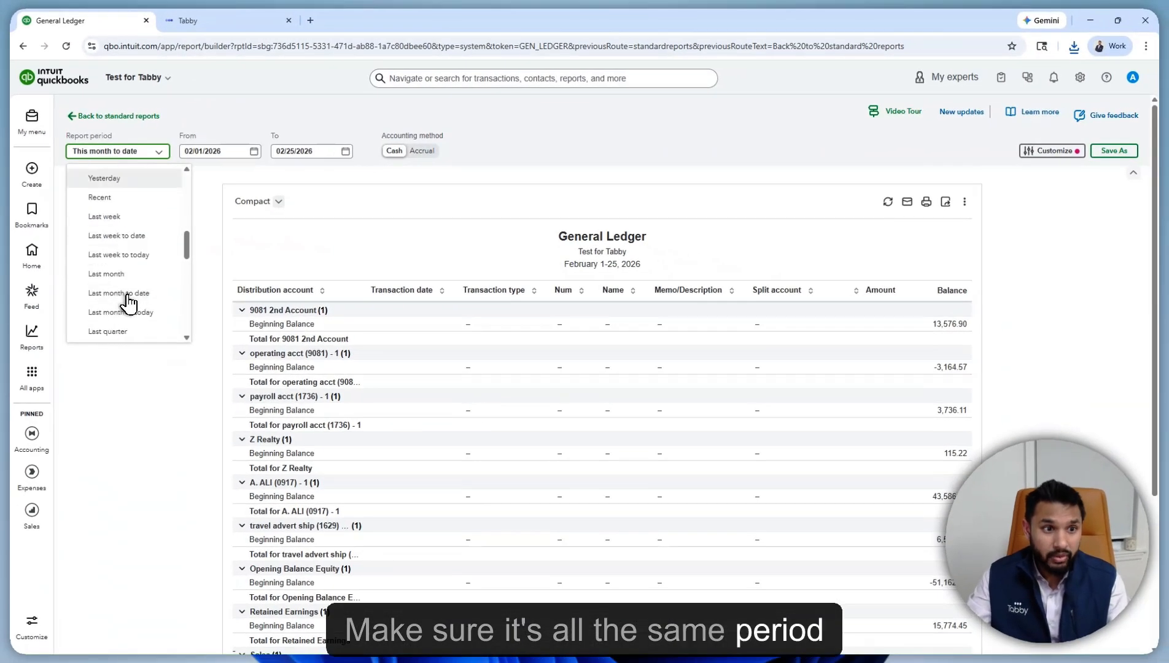
pyautogui.scroll(-1, 129, 302)
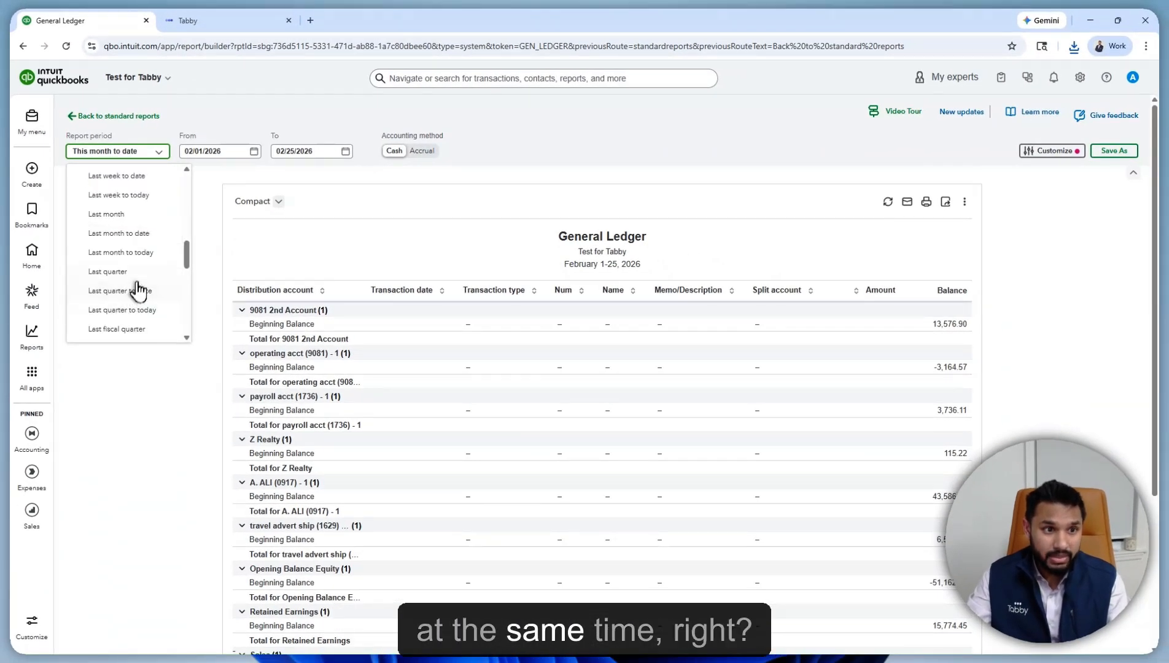
pyautogui.scroll(-1, 132, 304)
pyautogui.click(131, 316)
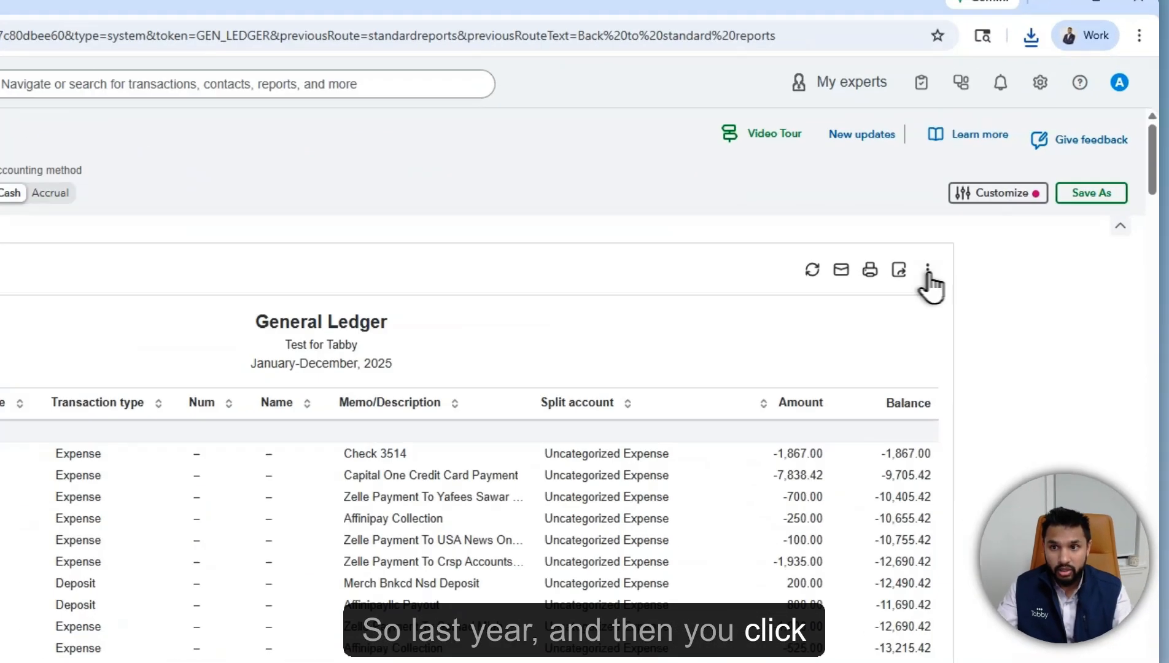
# Export the General Ledger to Excel and return to the standard reports list.
pyautogui.click(987, 202)
pyautogui.click(1104, 219)
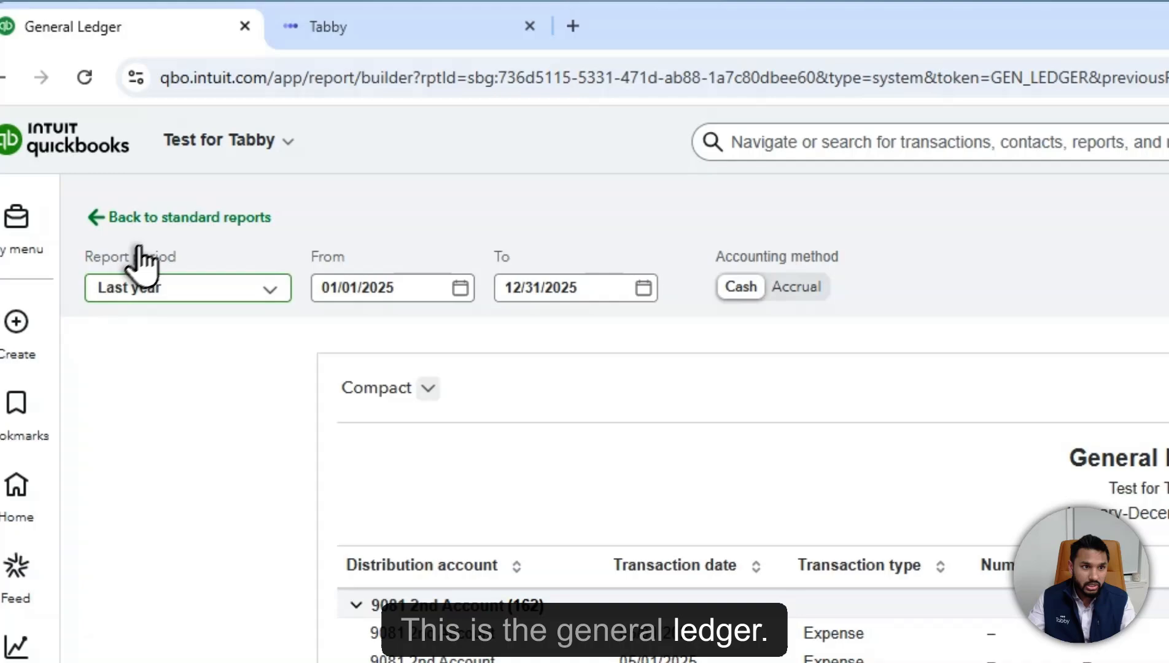
pyautogui.click(142, 221)
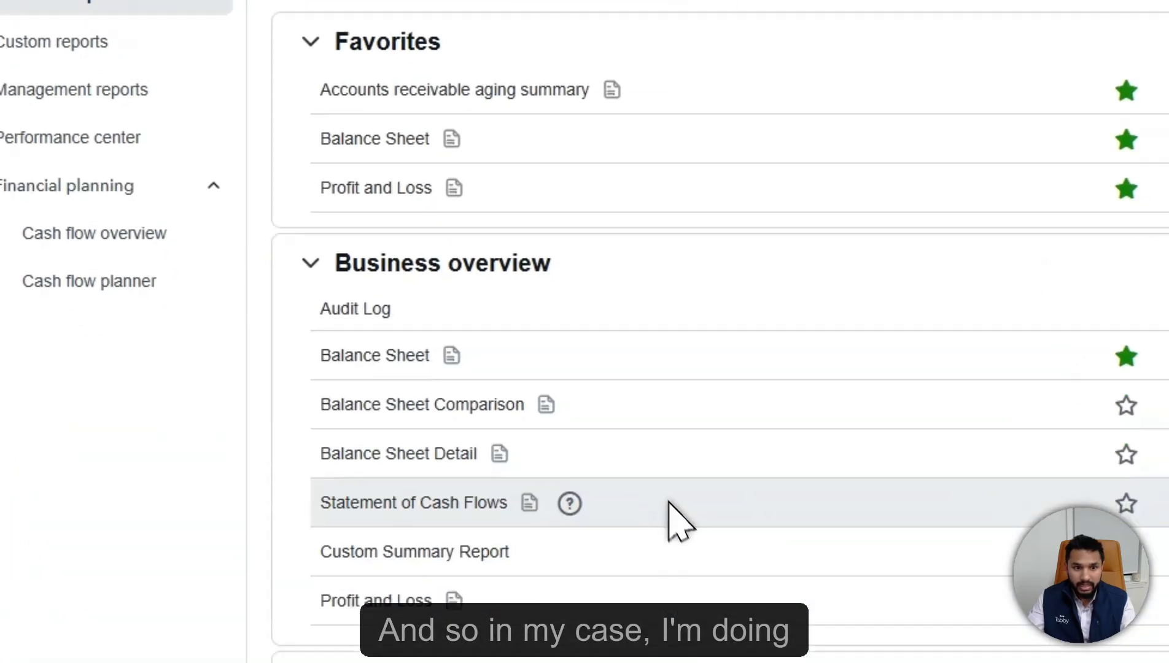
# Open the Journal from the accountant reports and set its report period to Last year.
pyautogui.scroll(-10, 668, 503)
pyautogui.scroll(-10, 405, 412)
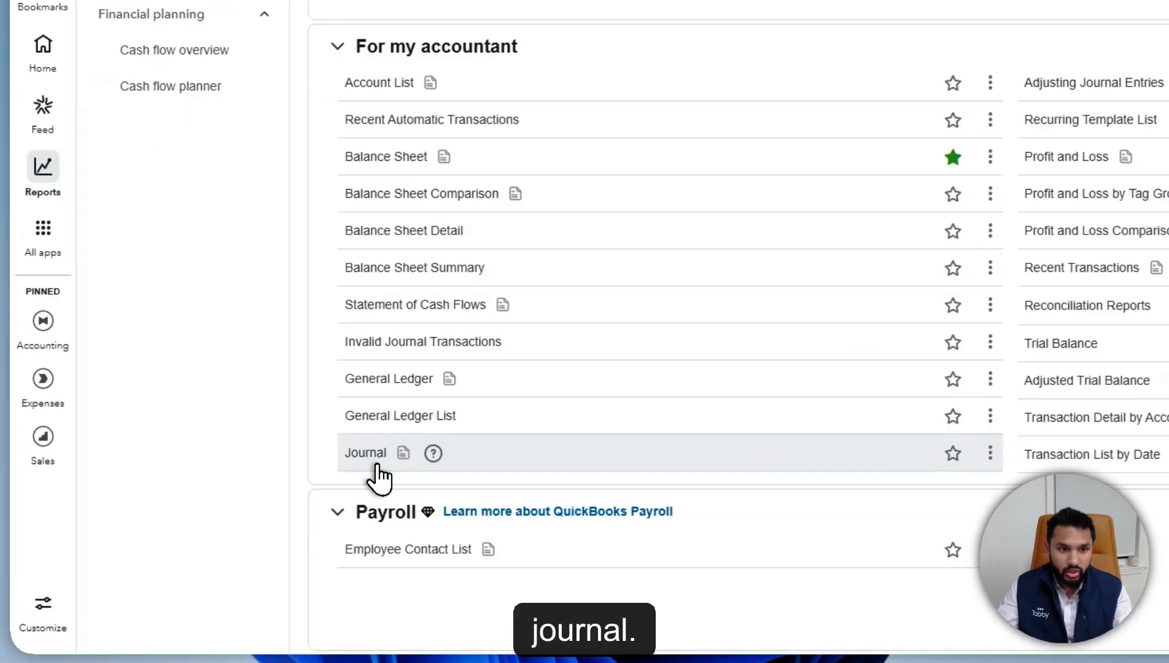
pyautogui.click(250, 528)
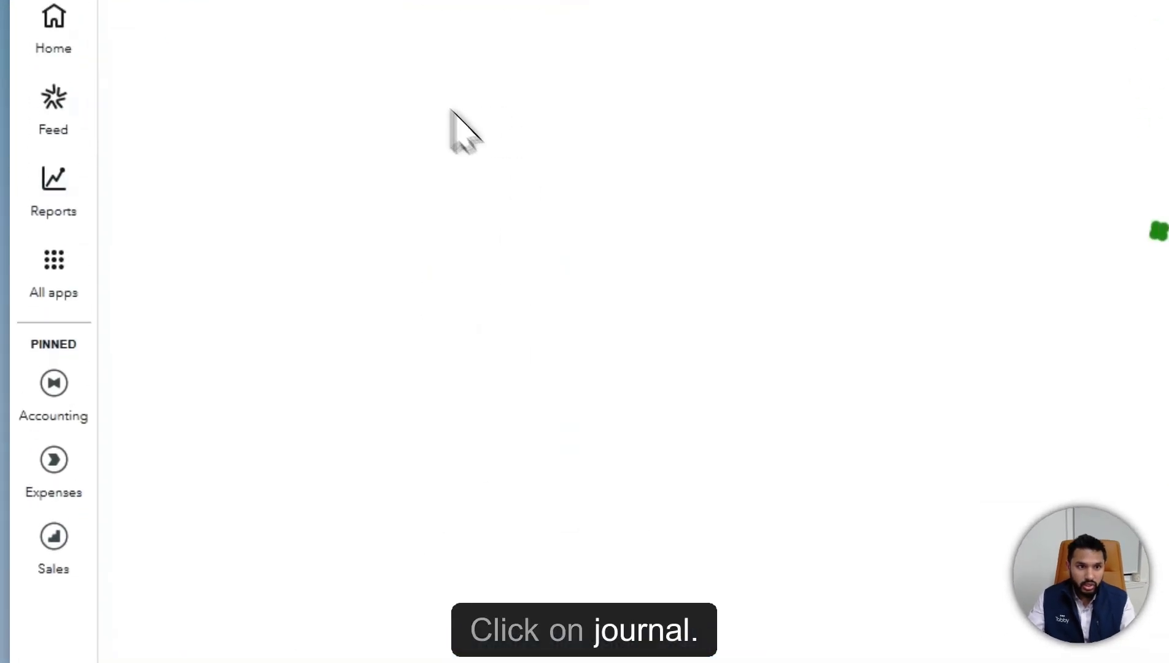
pyautogui.click(230, 212)
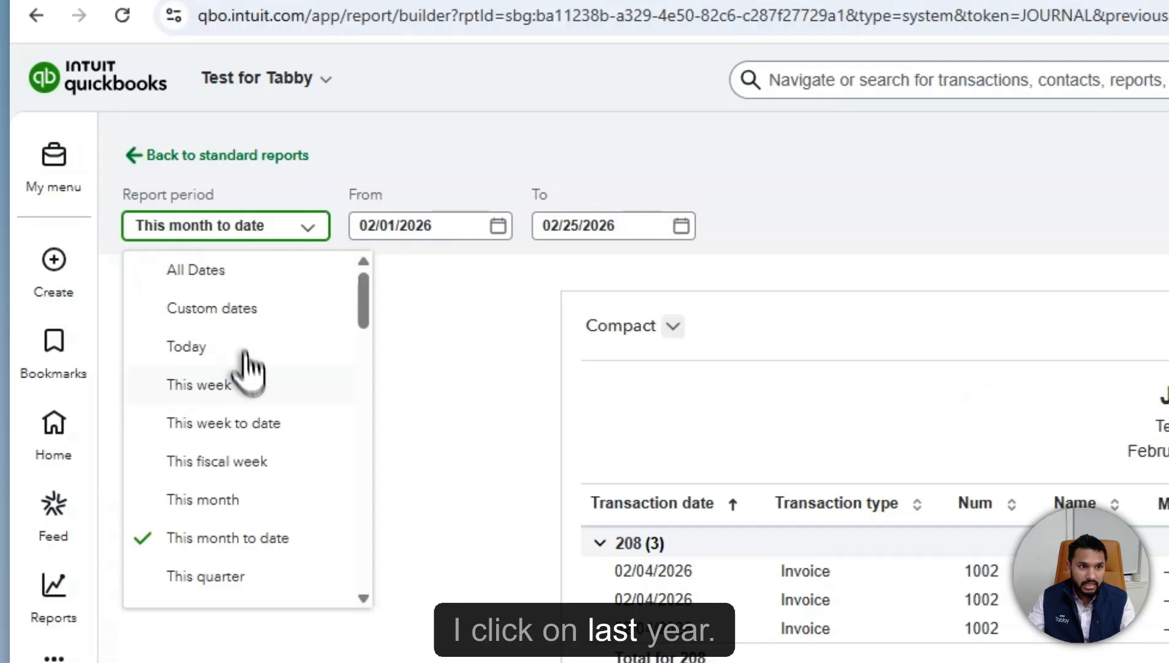
pyautogui.scroll(-5, 246, 357)
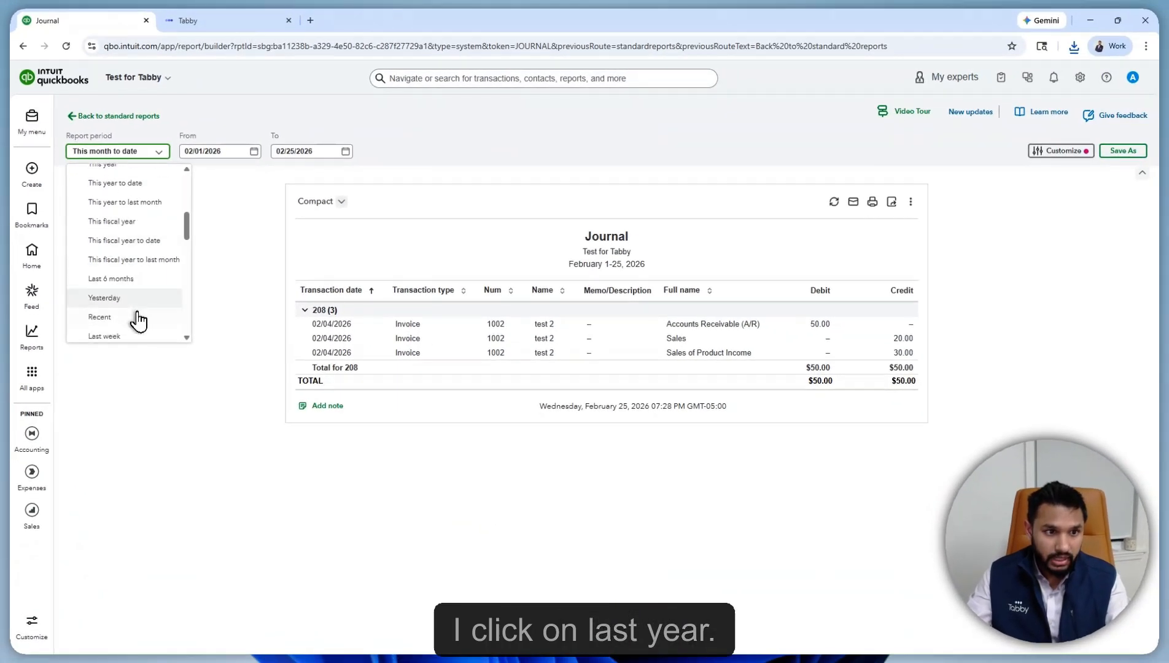
pyautogui.scroll(-3, 138, 320)
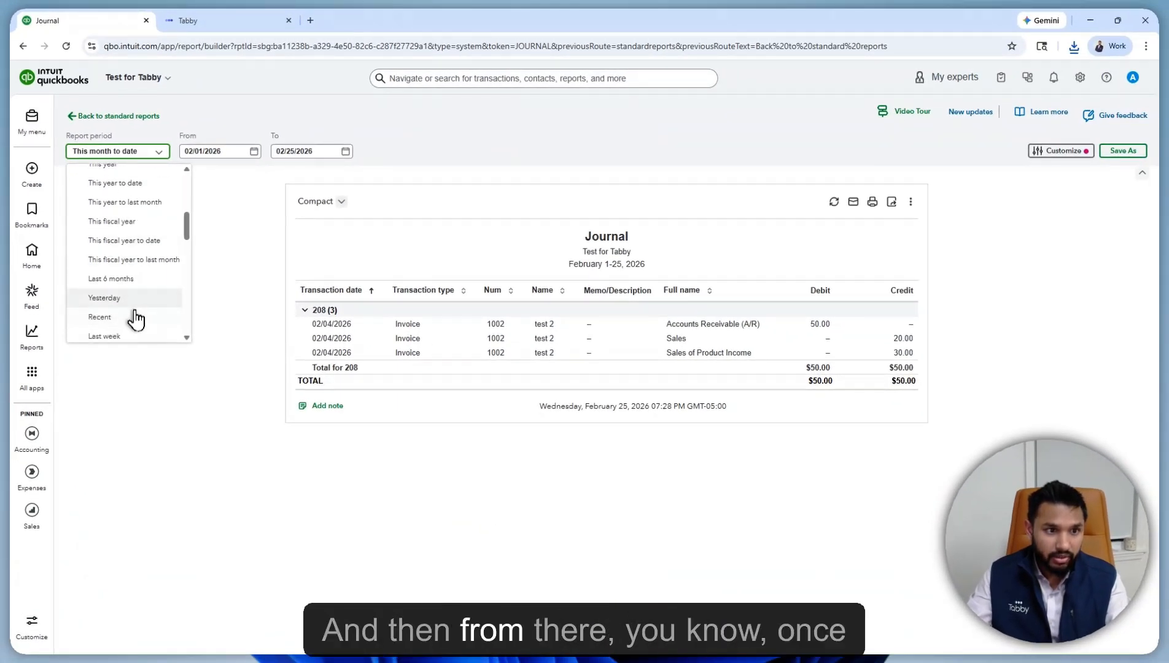
pyautogui.scroll(-4, 131, 330)
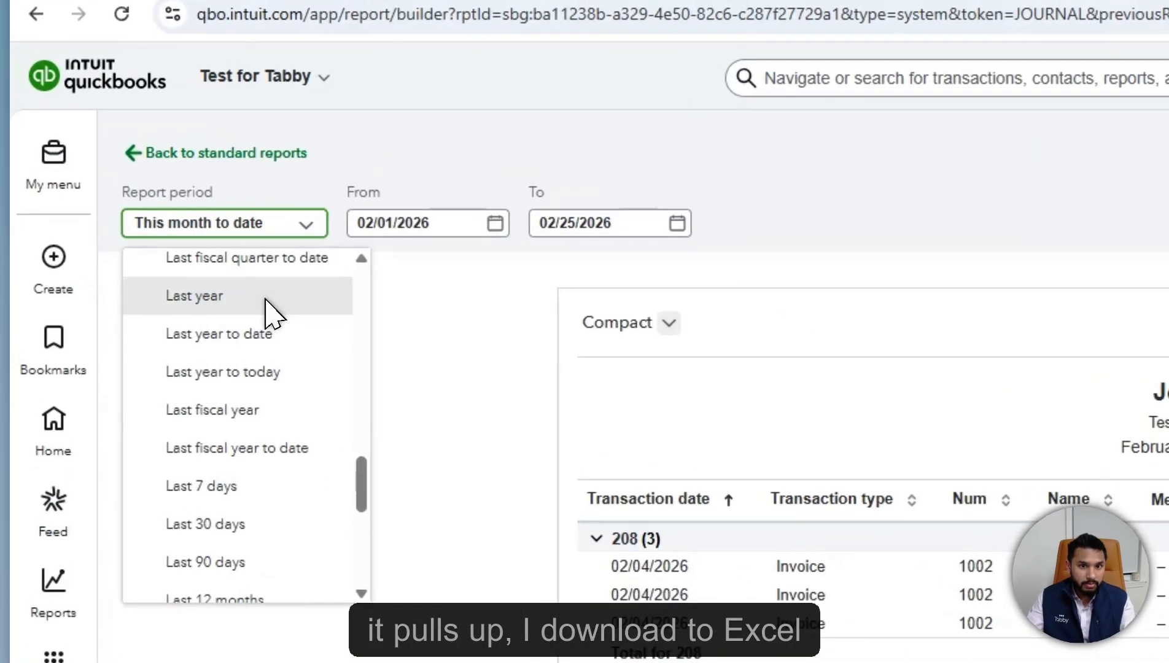
pyautogui.click(140, 190)
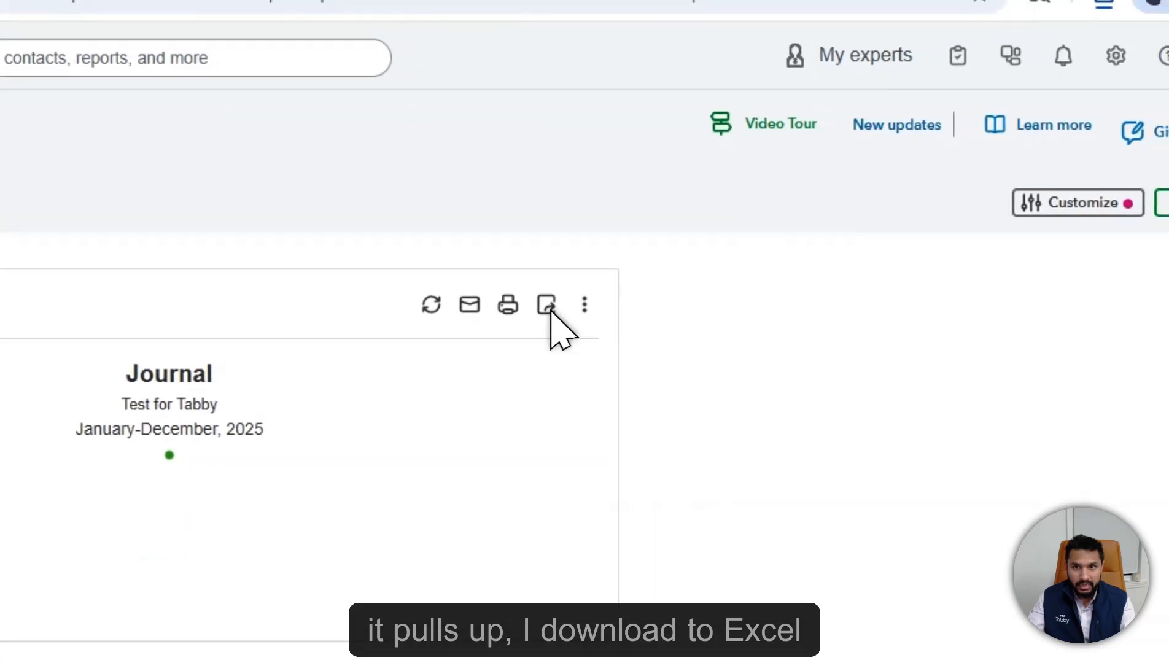
# Export the Journal report to Excel and switch to Tabby's data migration page.
pyautogui.click(786, 285)
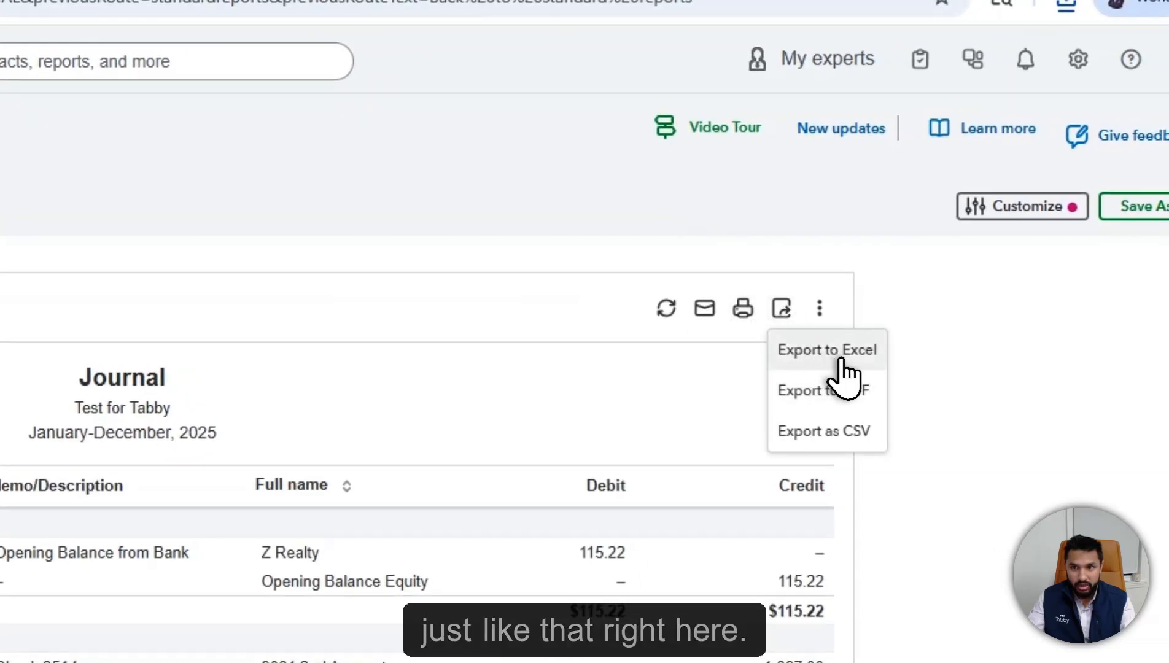
pyautogui.click(987, 349)
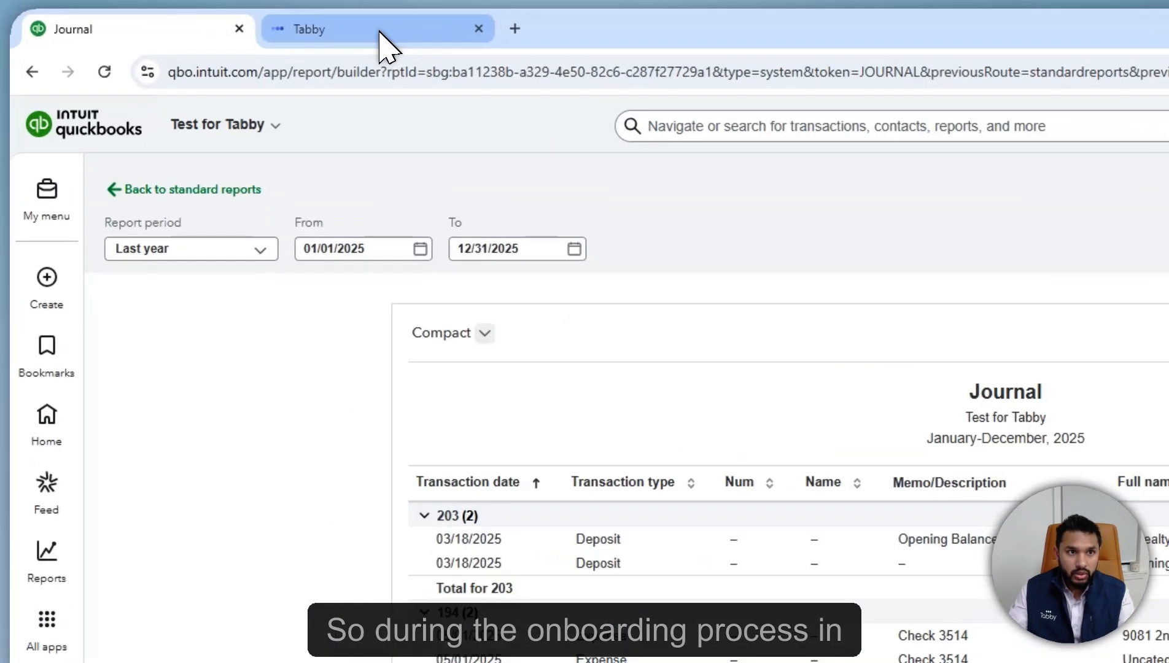
pyautogui.click(232, 20)
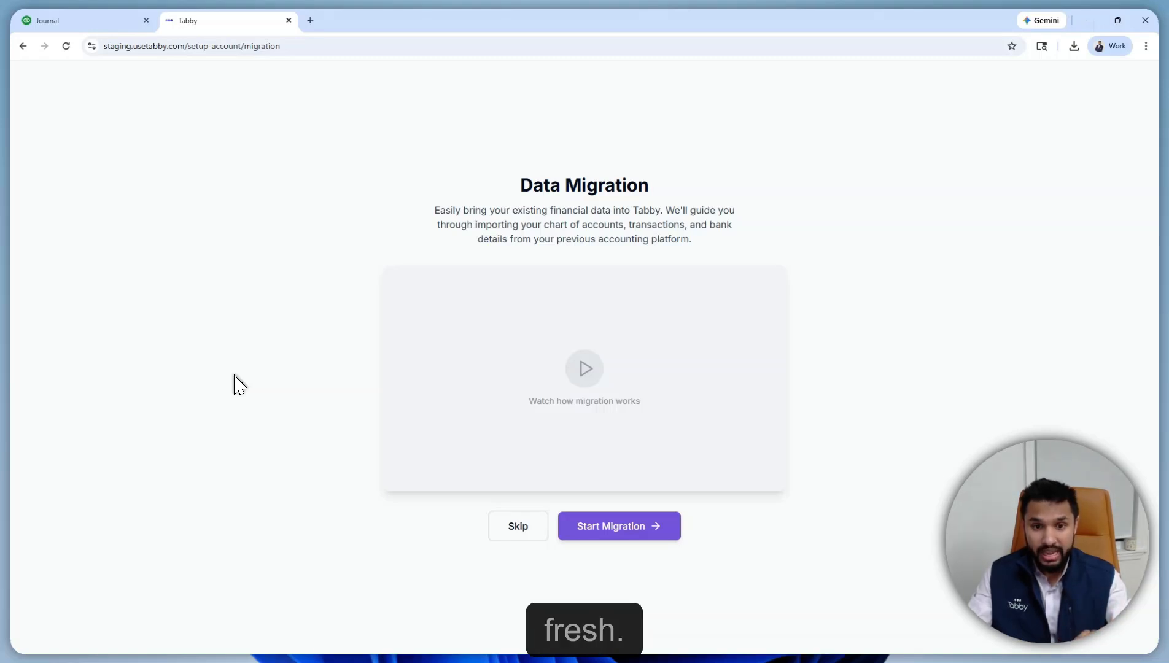
# Start the data migration, choose QuickBooks as the import source and continue to the required files page.
pyautogui.click(638, 539)
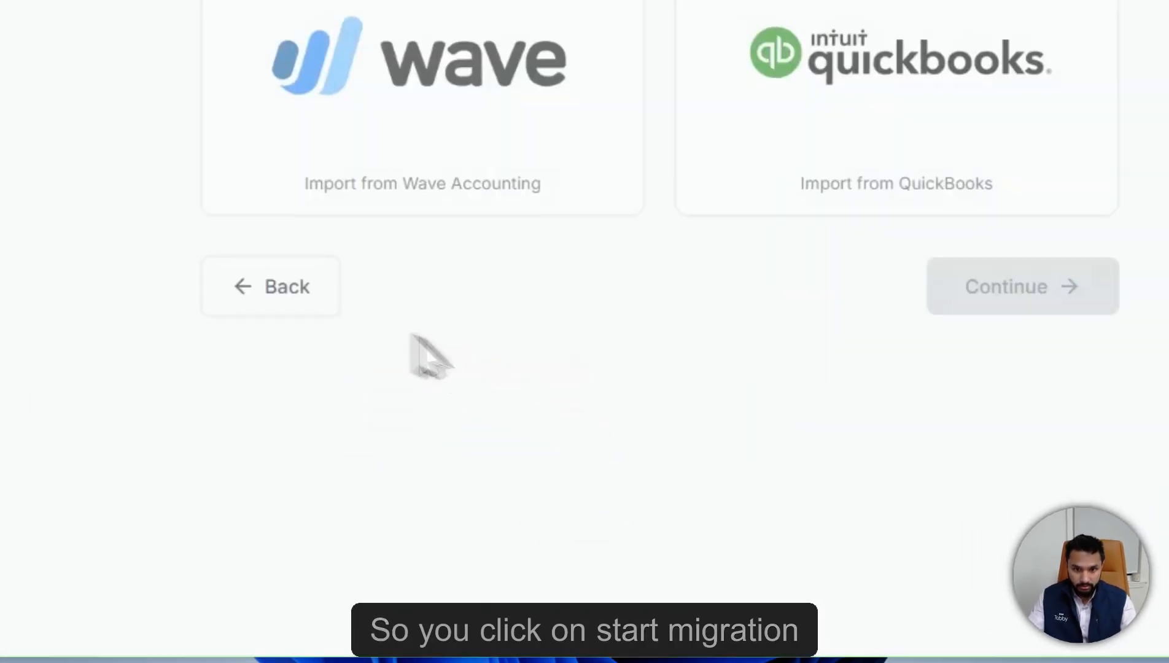
pyautogui.click(964, 154)
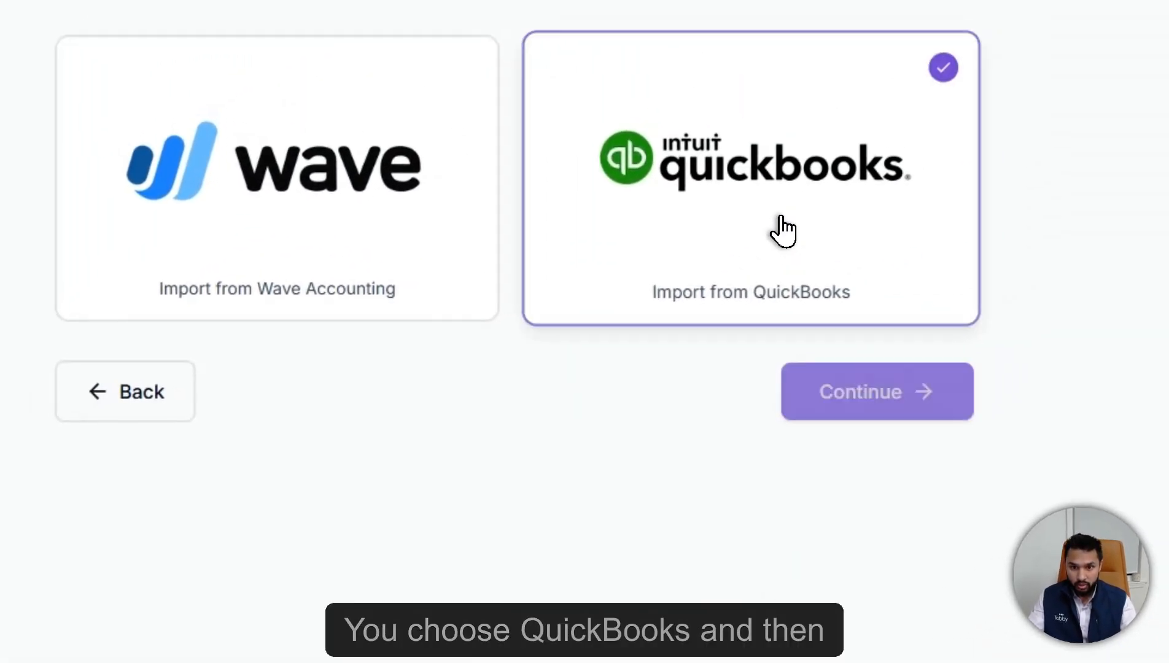
pyautogui.click(477, 414)
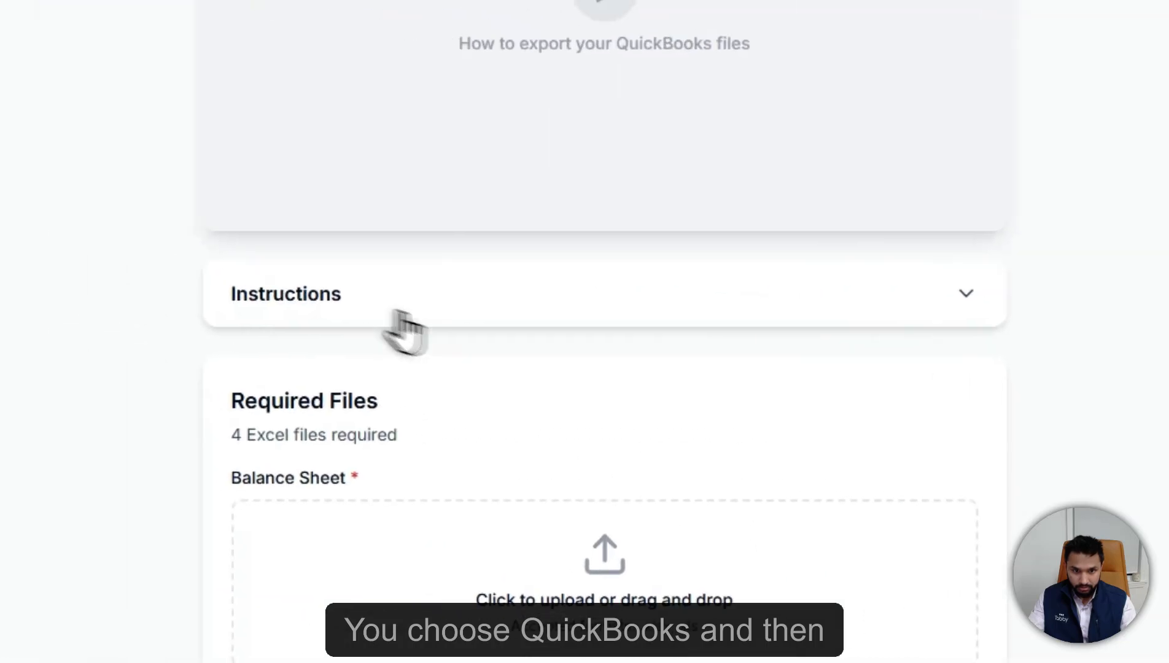
pyautogui.click(504, 338)
pyautogui.click(686, 343)
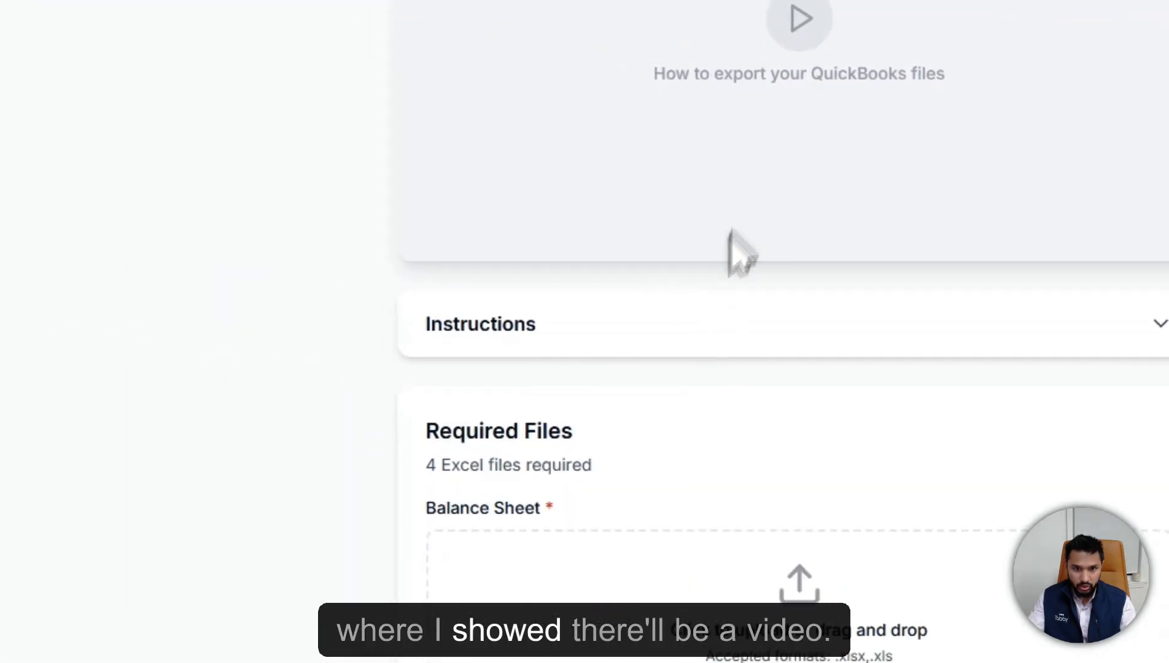
# Add Balance Sheet.xlsx, Profit and Loss.xlsx, General Ledger.xlsx and Journal.xlsx to their matching required-file slots and upload them.
pyautogui.scroll(-1, 423, 264)
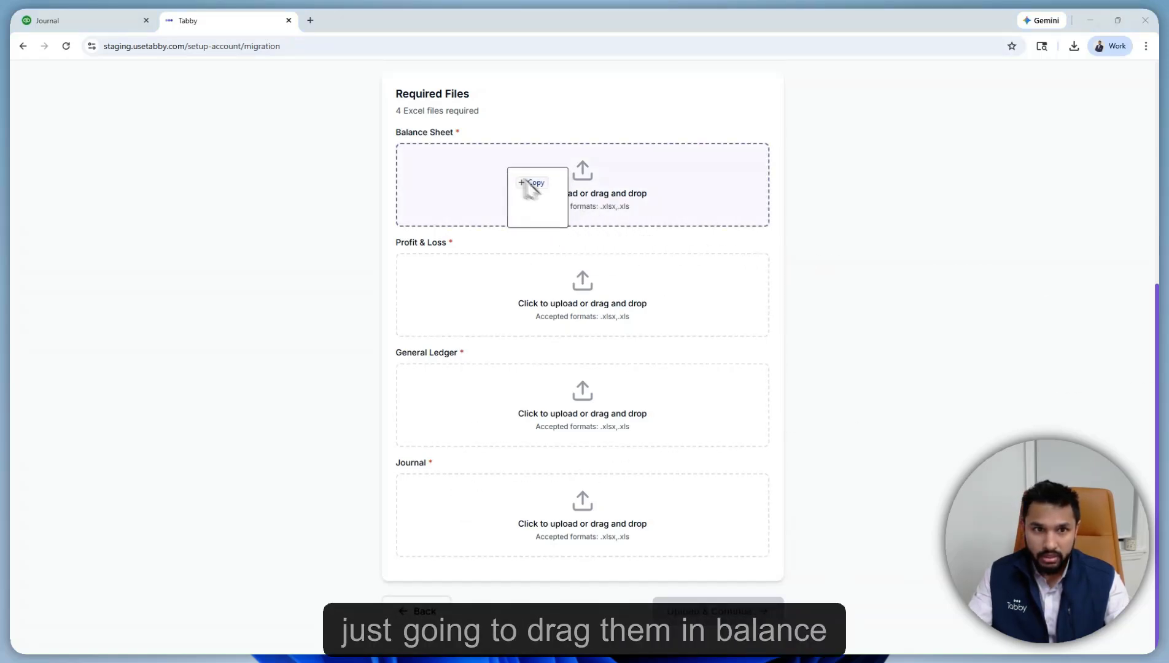
pyautogui.moveTo(527, 182); pyautogui.dragTo(527, 182)
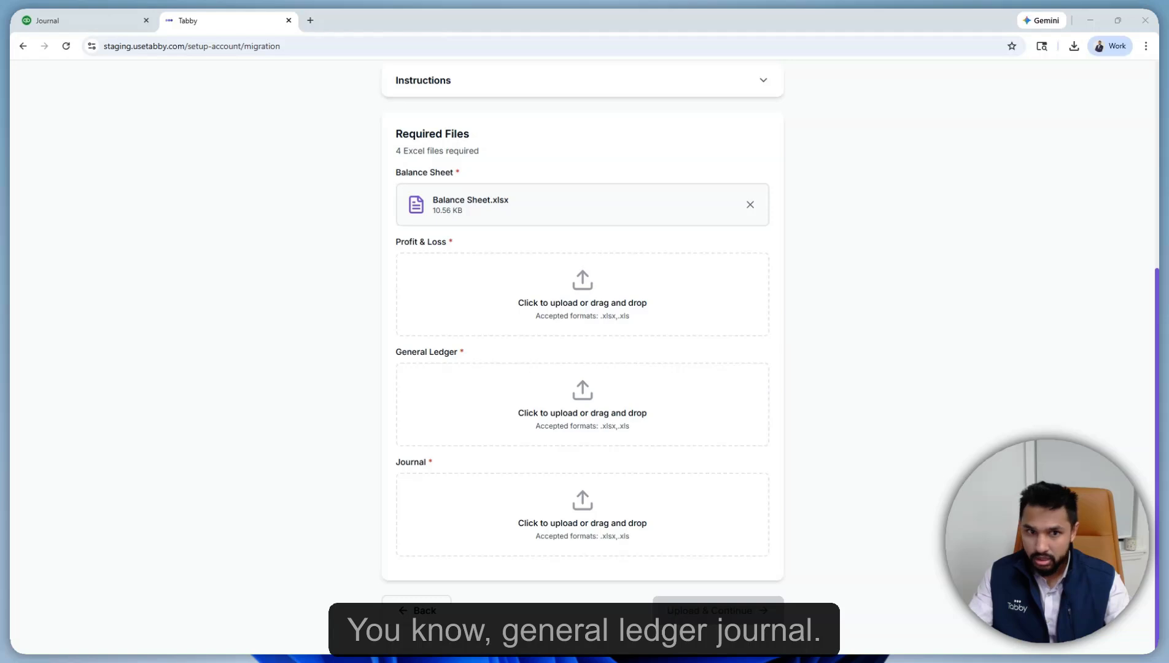
pyautogui.moveTo(706, 276); pyautogui.dragTo(580, 289)
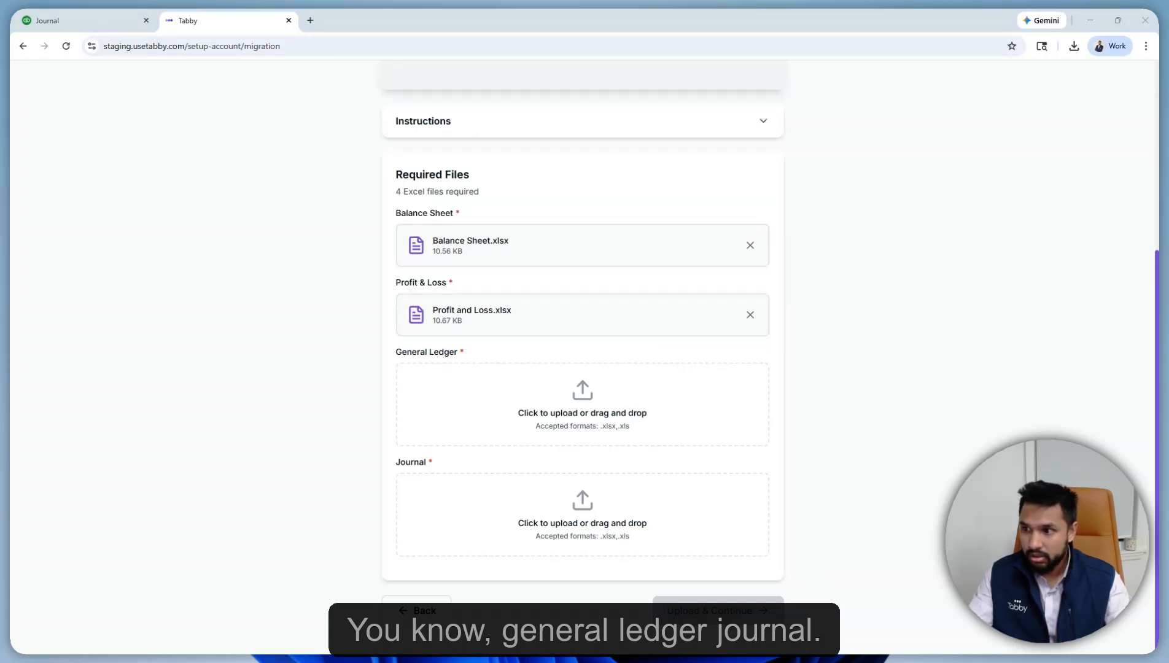
pyautogui.moveTo(584, 407); pyautogui.dragTo(585, 409)
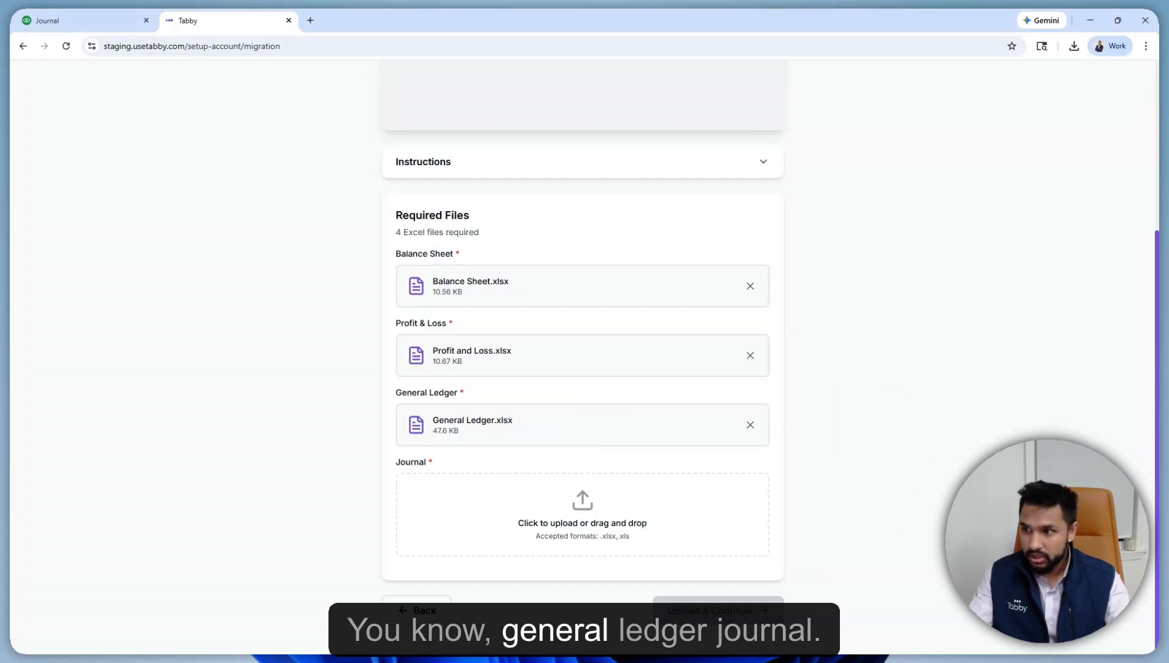
pyautogui.moveTo(596, 466); pyautogui.dragTo(580, 509)
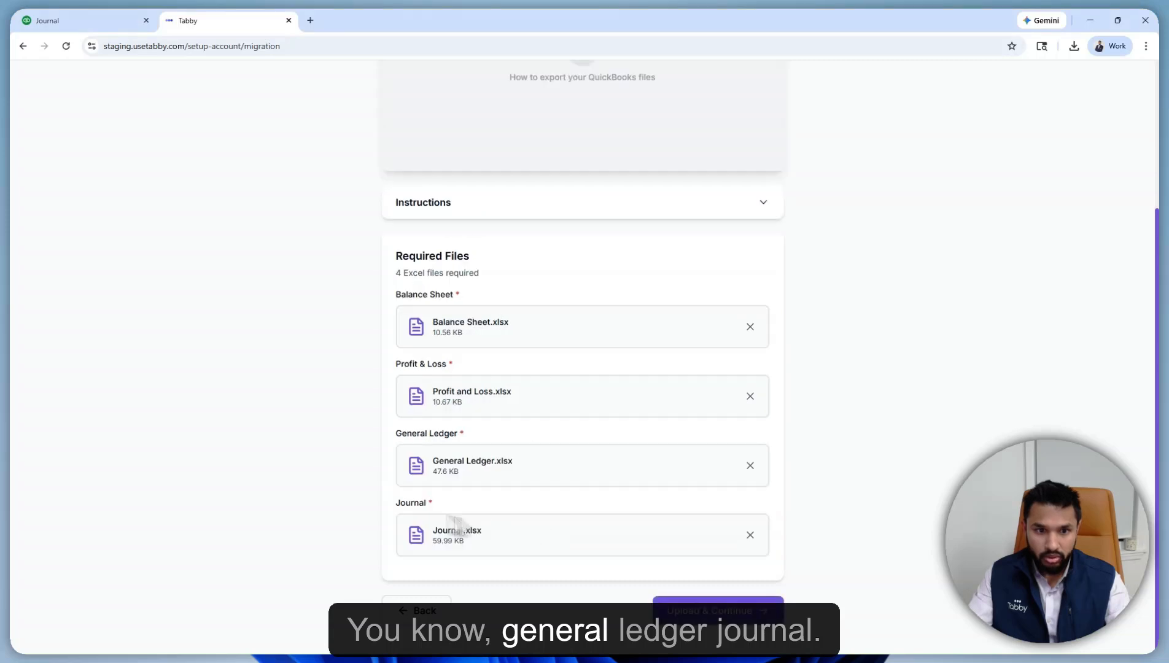
pyautogui.scroll(3, 365, 423)
pyautogui.scroll(-3, 366, 423)
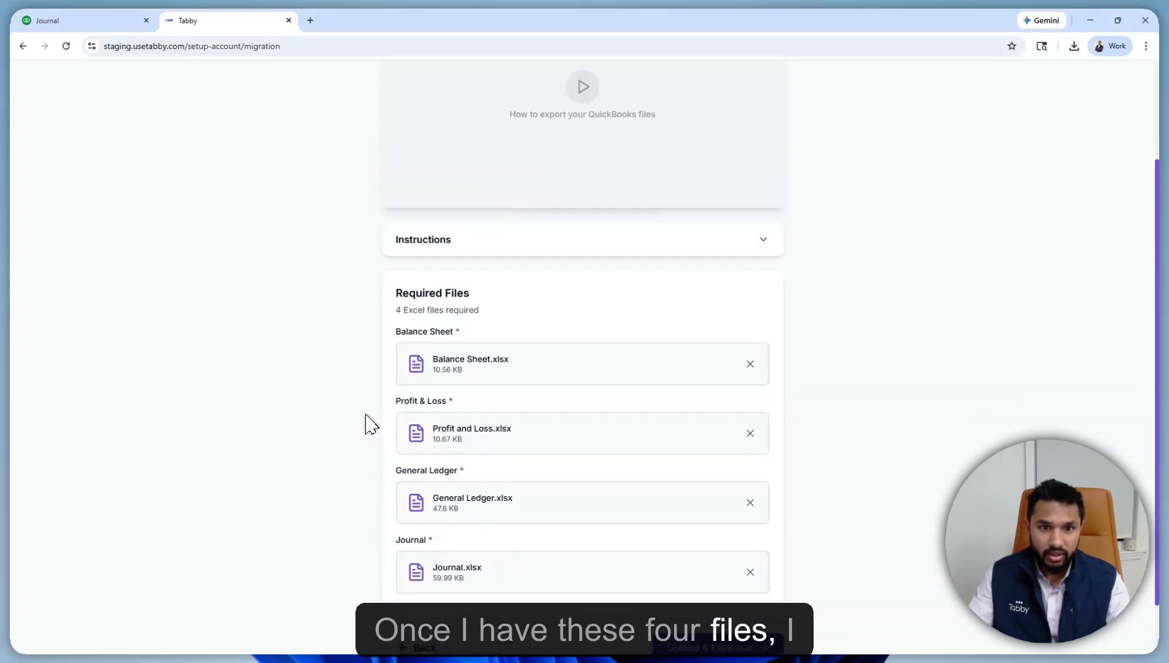
pyautogui.click(744, 611)
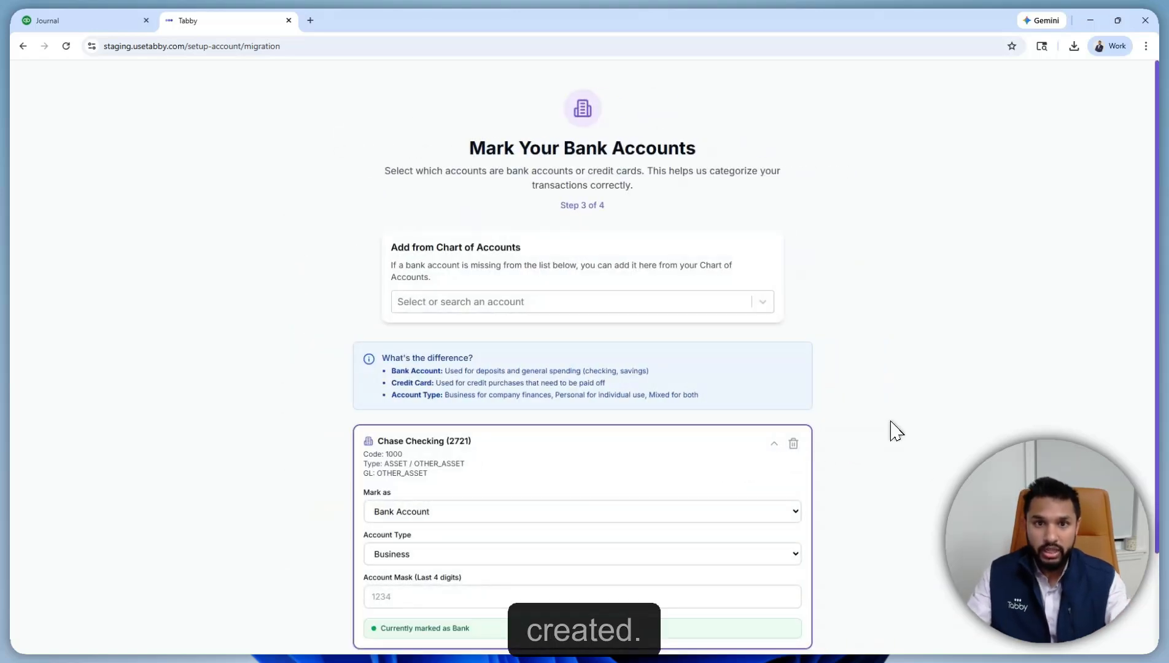
# Review the detected Chase checking account, confirm it as a Business bank account and continue to the dashboard.
pyautogui.scroll(-2, 883, 411)
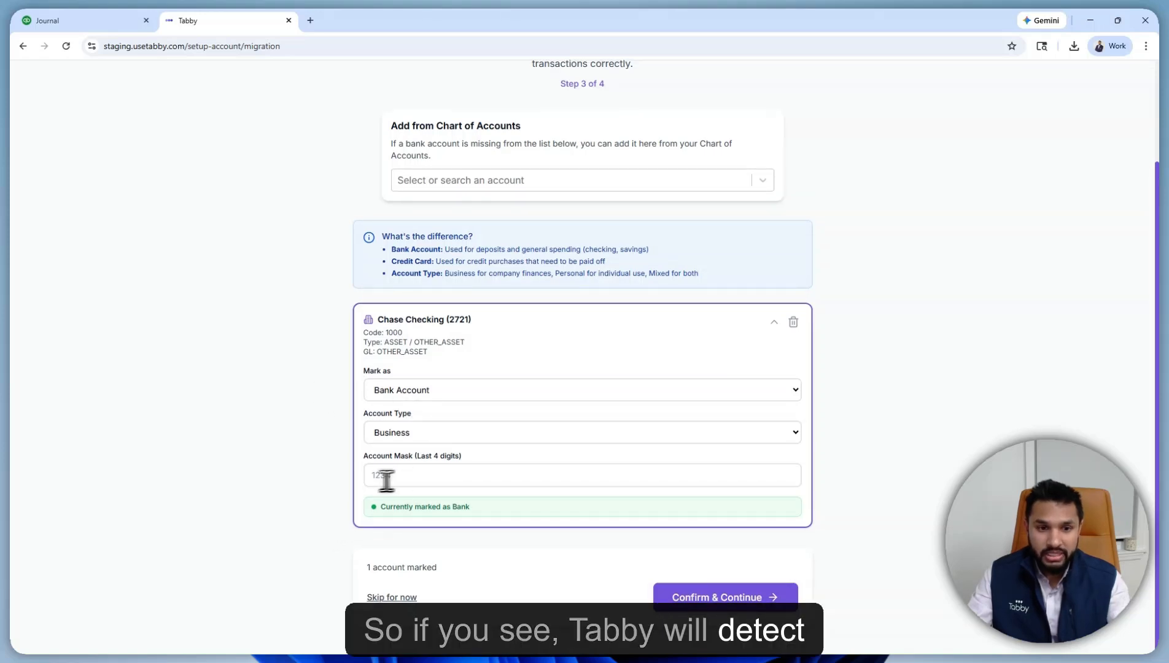
pyautogui.click(566, 184)
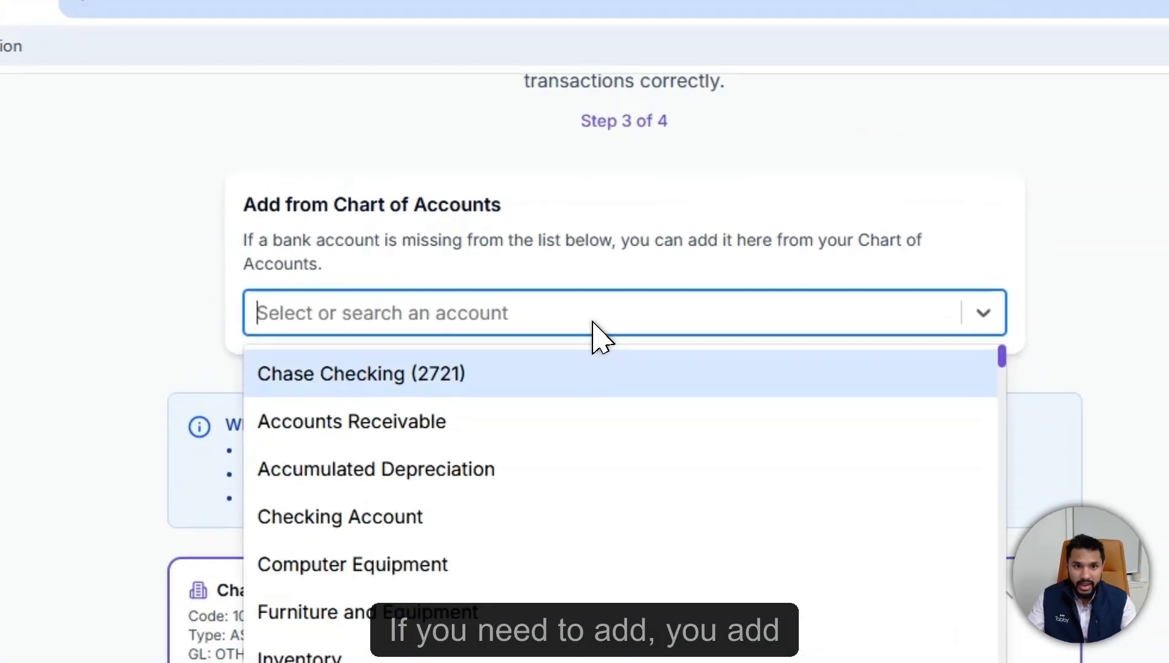
pyautogui.click(328, 200)
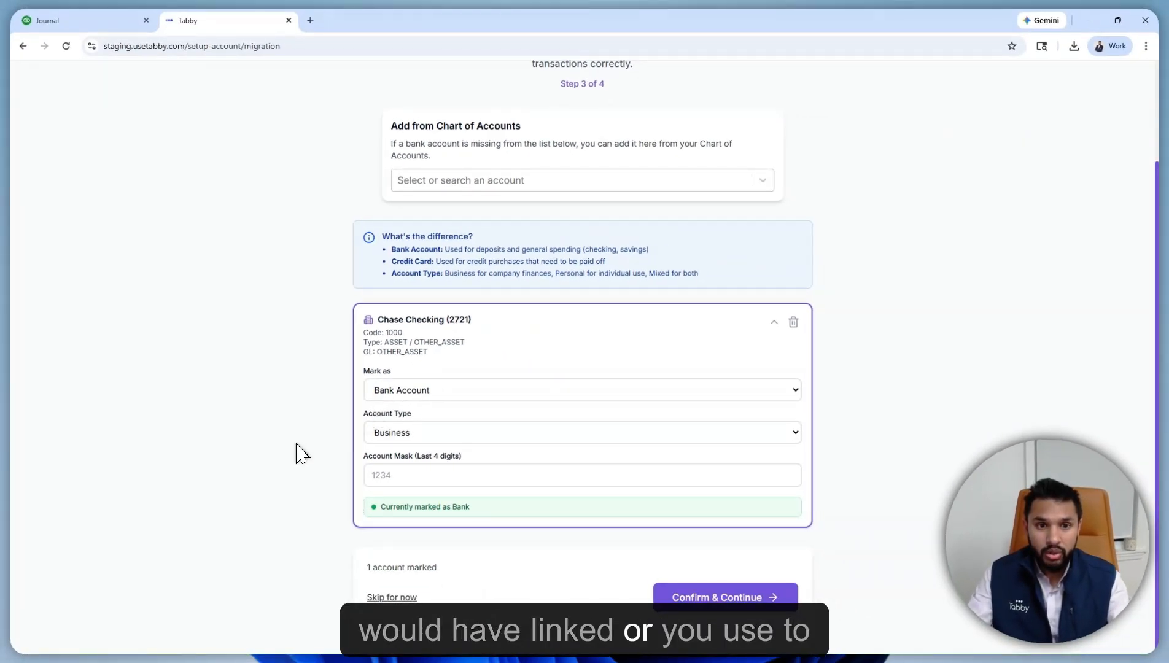
pyautogui.scroll(1, 298, 457)
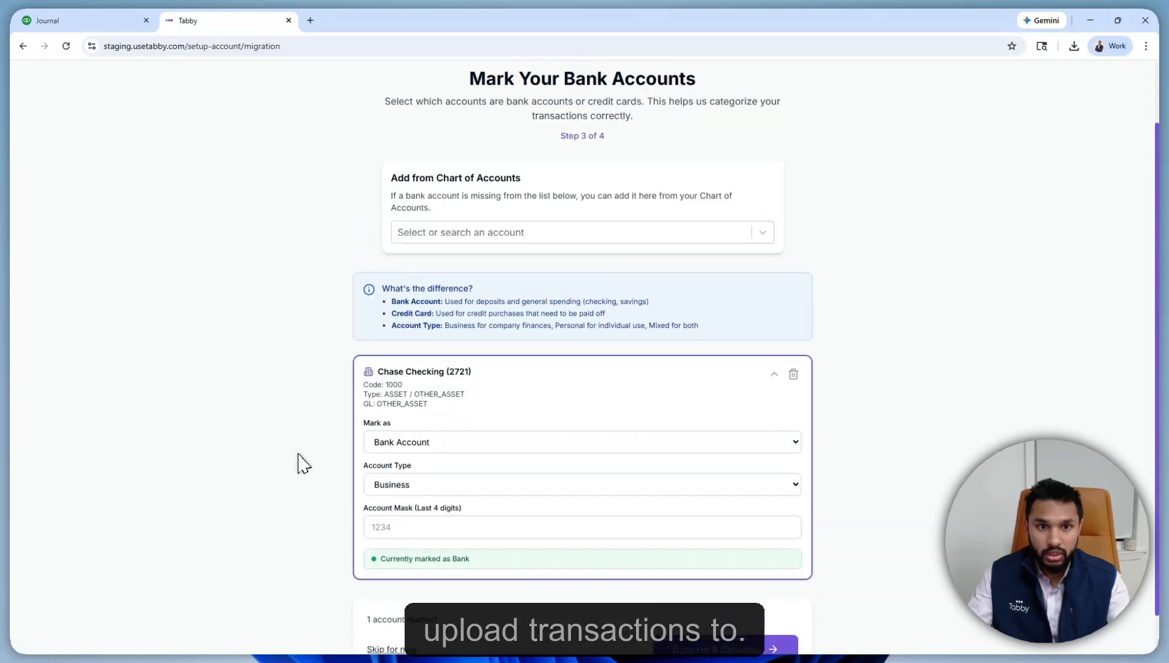
pyautogui.scroll(-1, 298, 456)
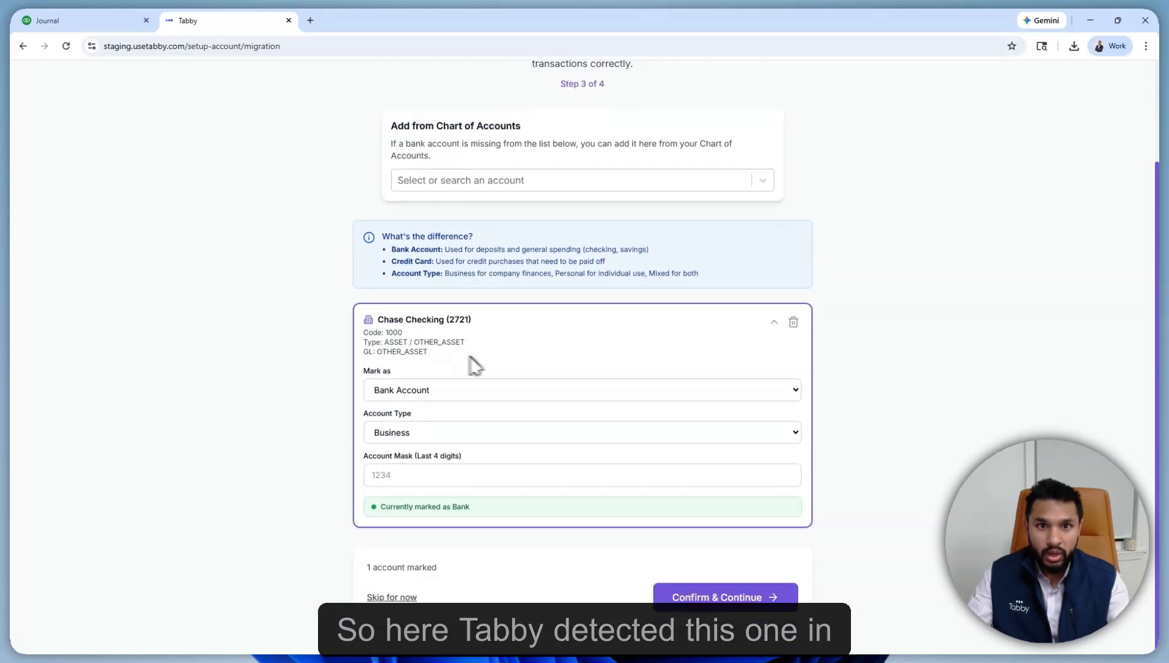
pyautogui.scroll(2, 530, 295)
pyautogui.scroll(-2, 553, 374)
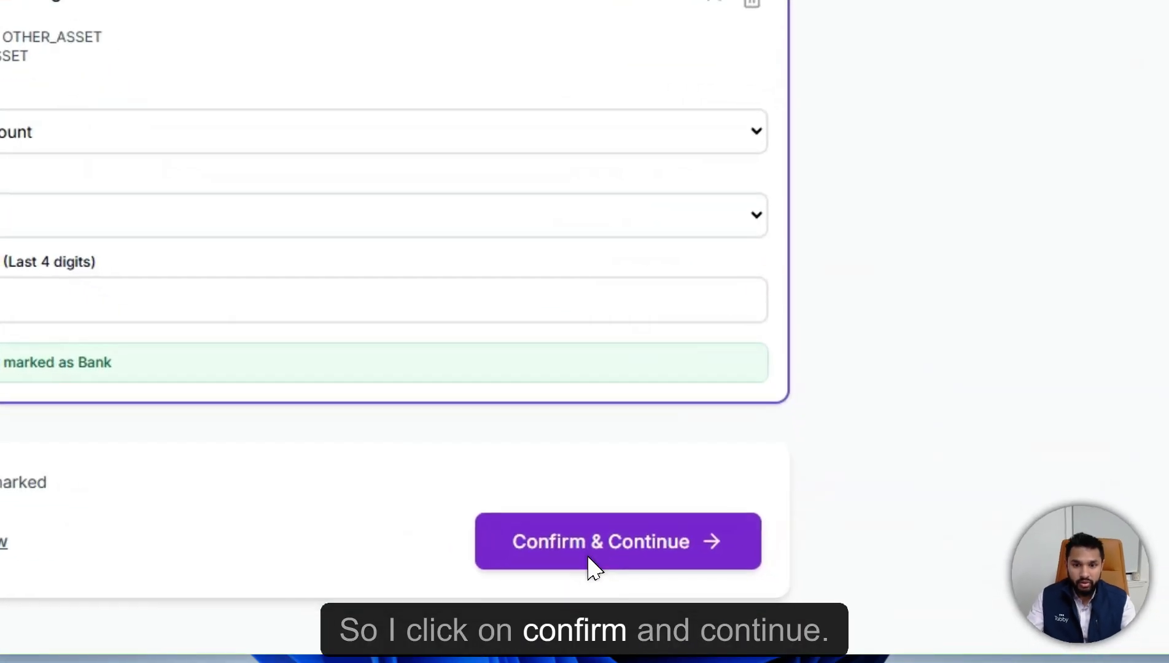
pyautogui.click(714, 599)
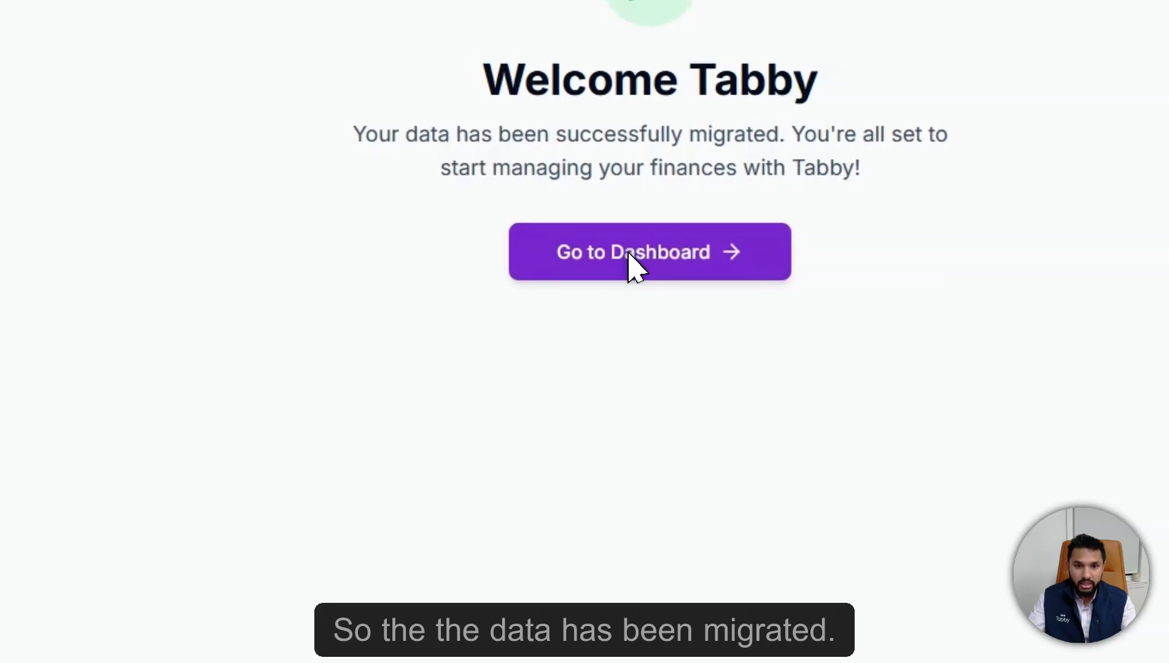
pyautogui.click(622, 258)
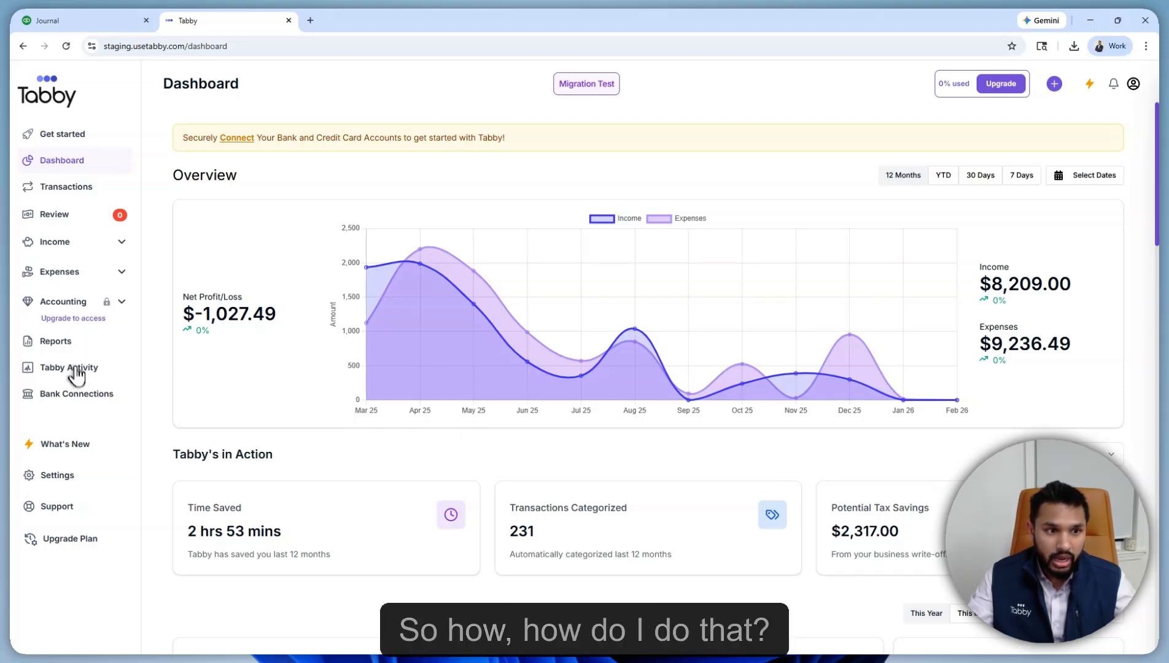
# Generate a Profit & Loss report in Tabby for the Last Year date range.
pyautogui.click(49, 343)
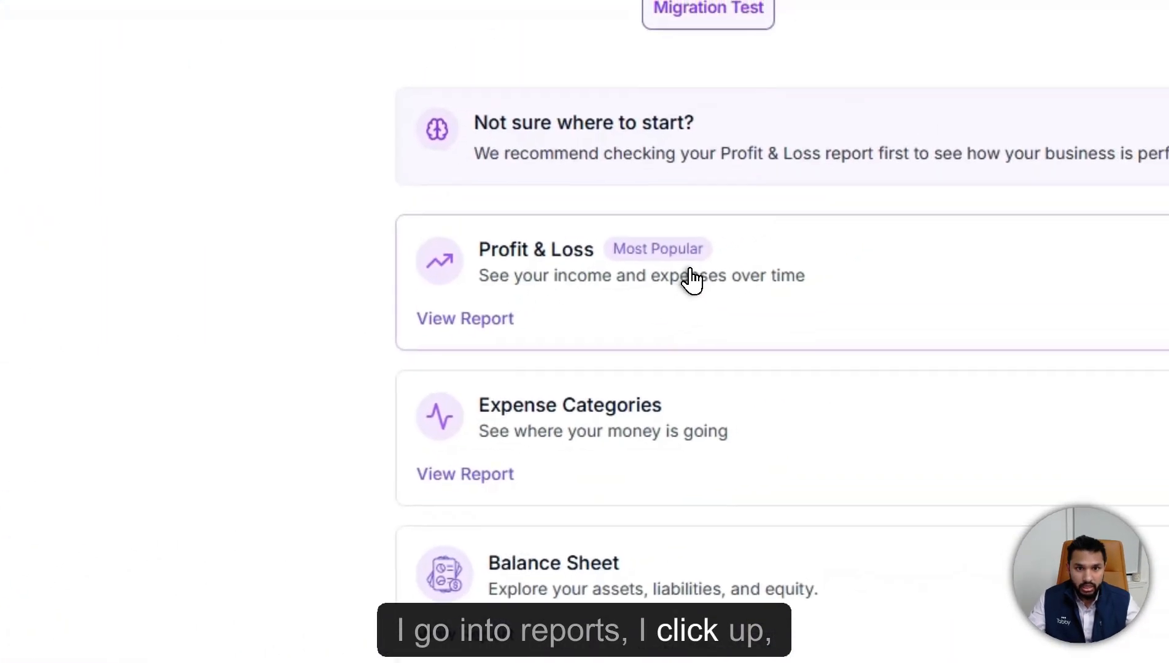
pyautogui.click(520, 219)
pyautogui.click(656, 301)
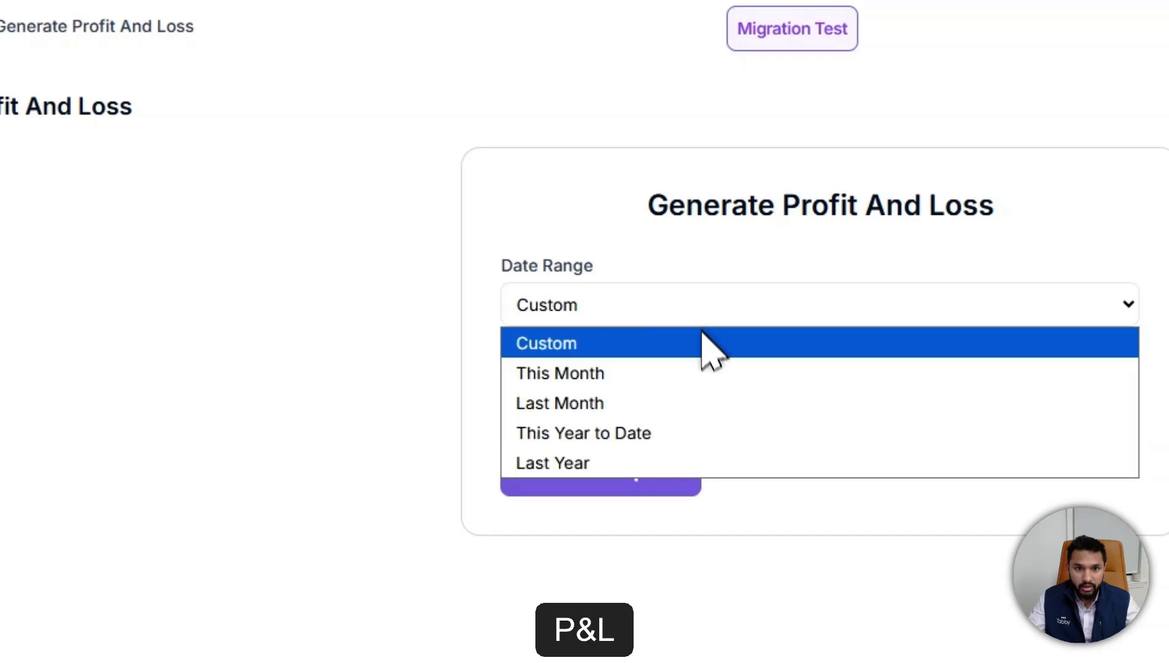
pyautogui.click(675, 452)
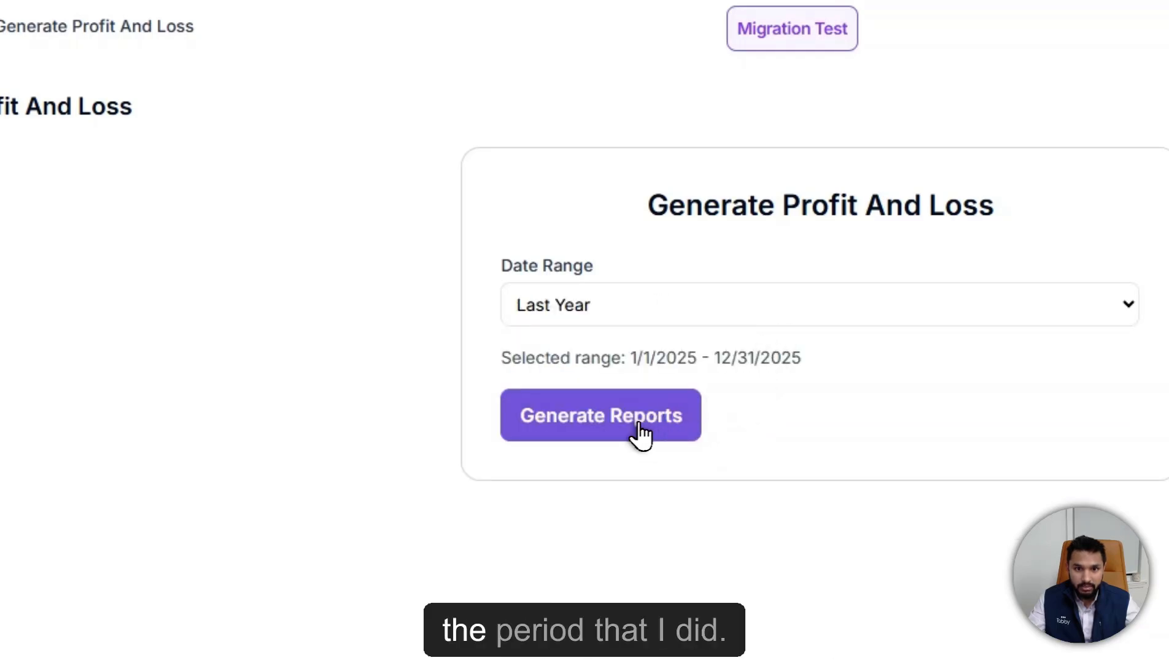
pyautogui.click(635, 426)
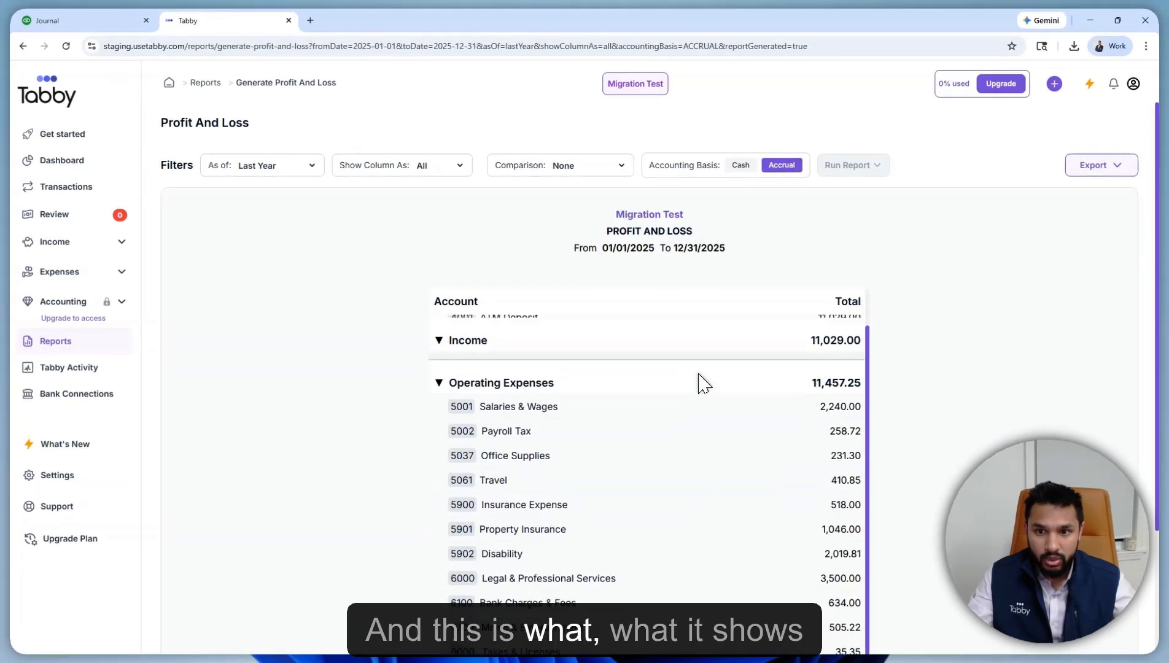
# Compare the income, total expenses and net income in Tabby's Profit and Loss with the exported Excel workbook placed beside it.
pyautogui.scroll(-1, 951, 338)
pyautogui.scroll(-1, 951, 347)
pyautogui.scroll(-1, 798, 479)
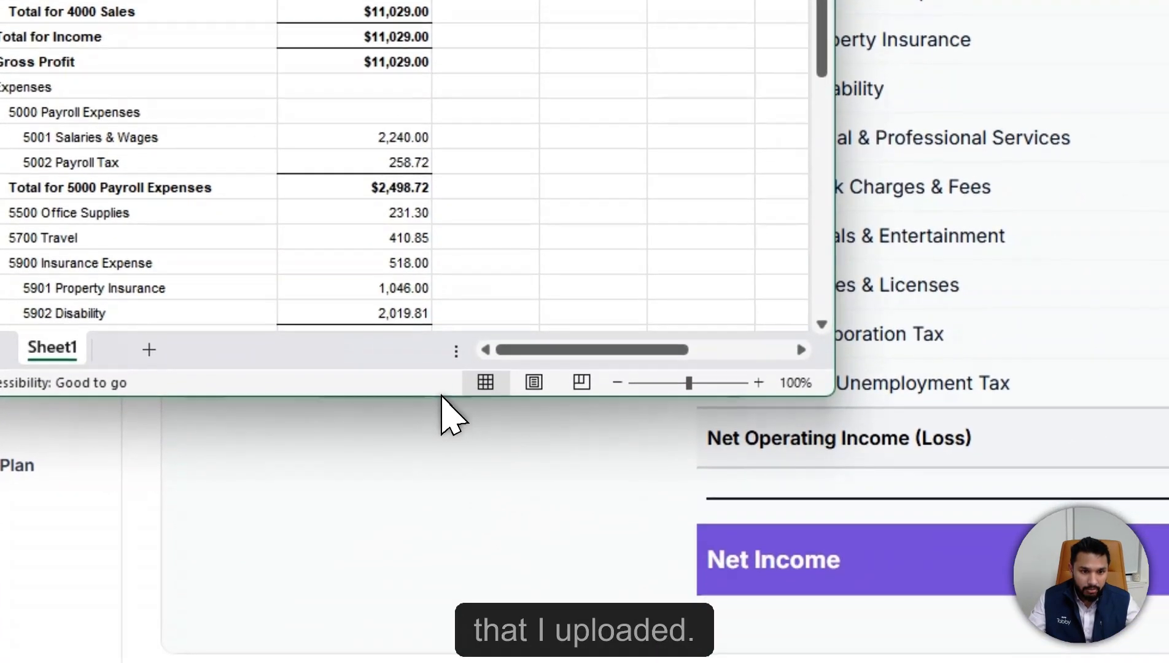
pyautogui.moveTo(449, 534); pyautogui.dragTo(485, 633)
pyautogui.click(482, 60)
pyautogui.scroll(4, 744, 315)
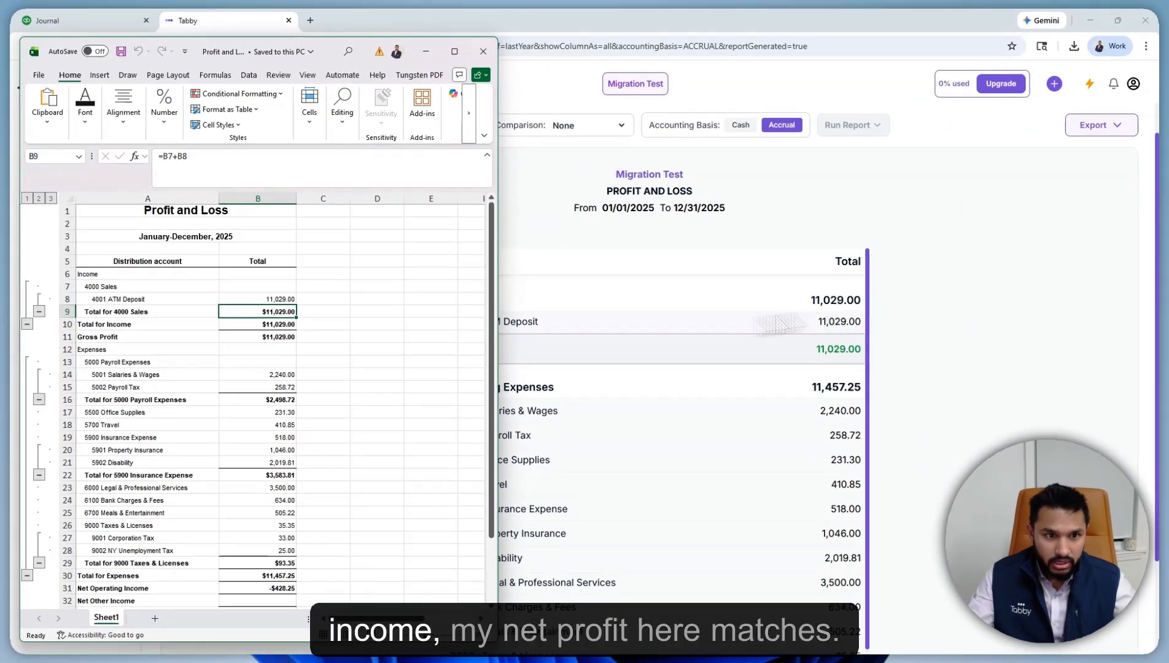
pyautogui.scroll(-4, 269, 444)
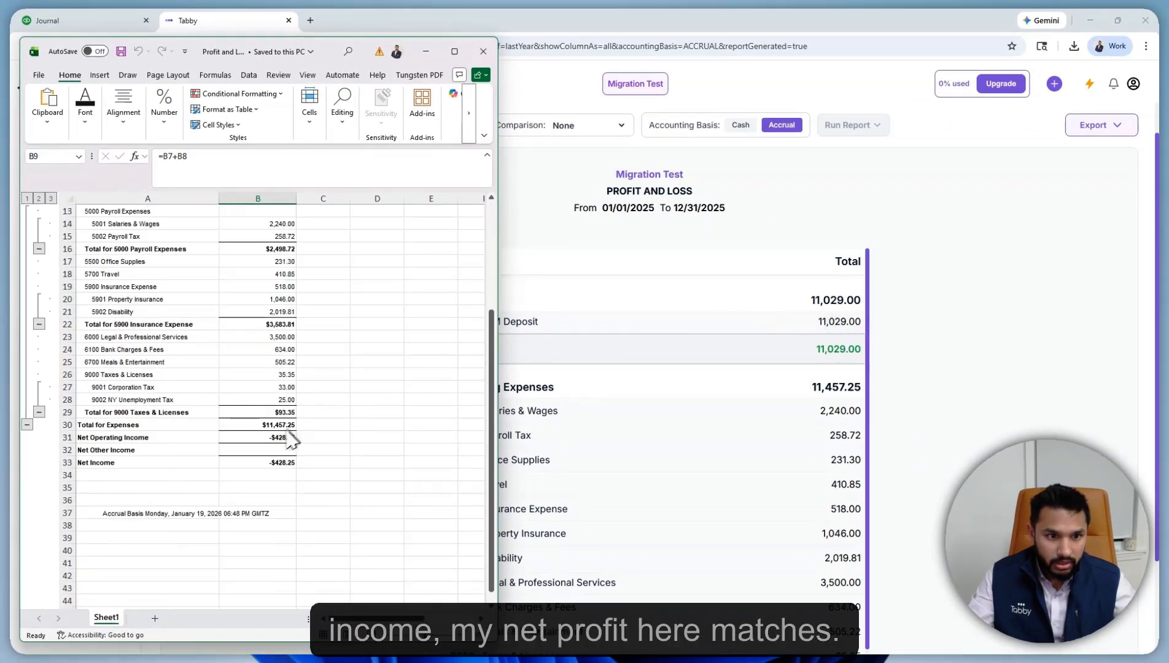
pyautogui.scroll(-3, 718, 438)
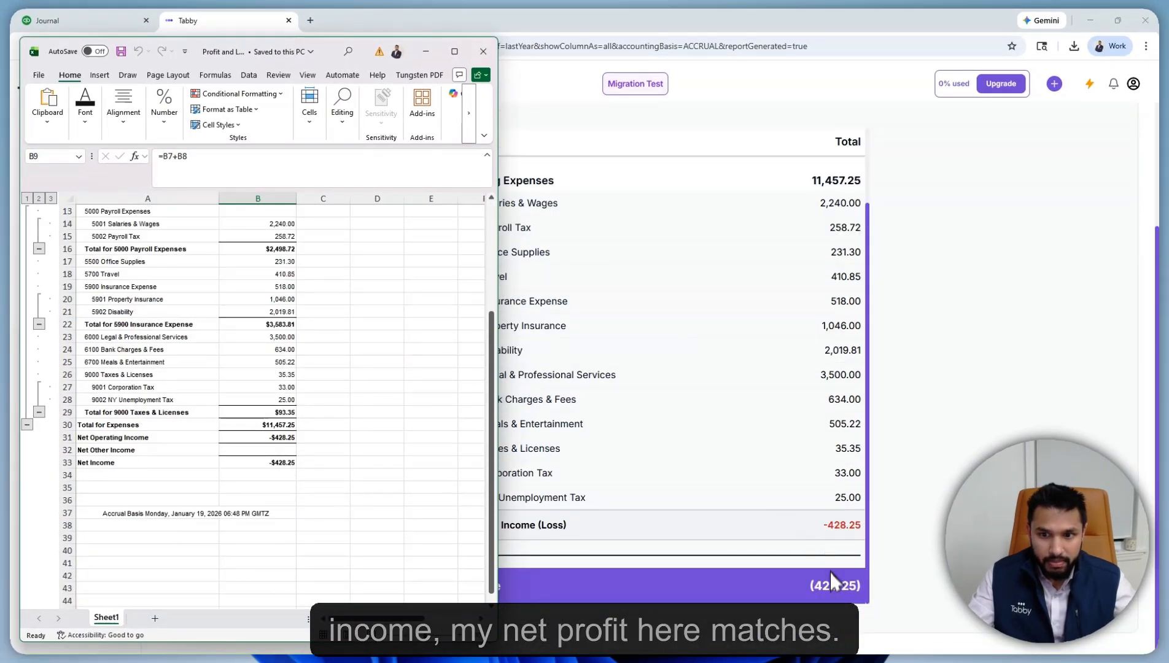
pyautogui.scroll(1, 835, 451)
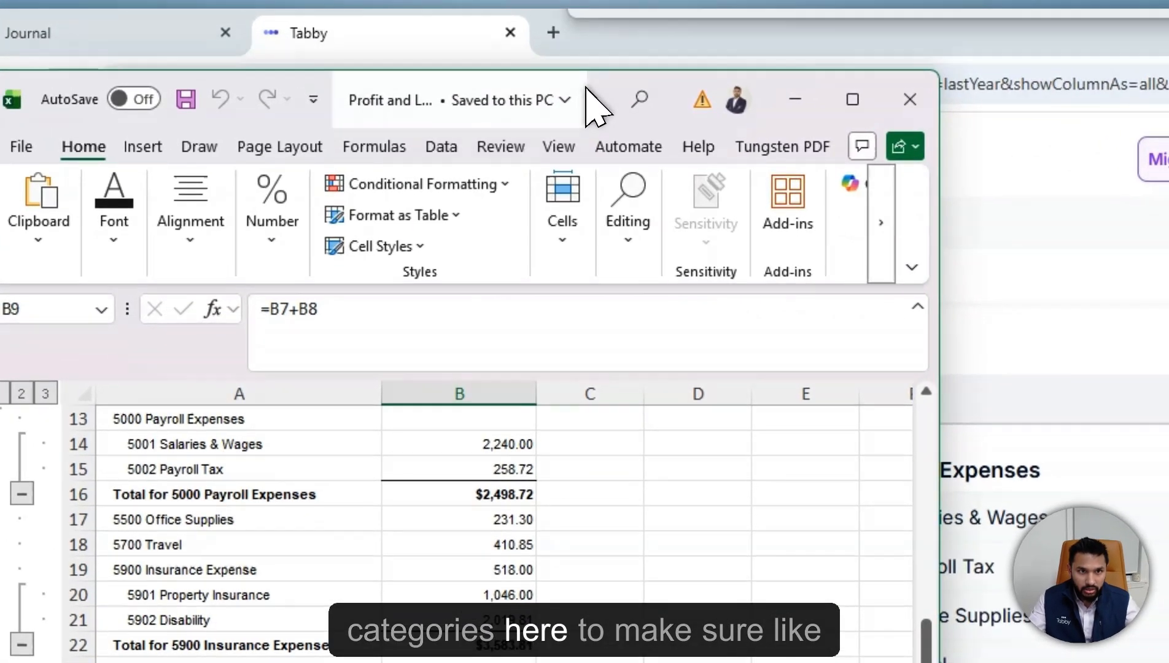
pyautogui.click(322, 48)
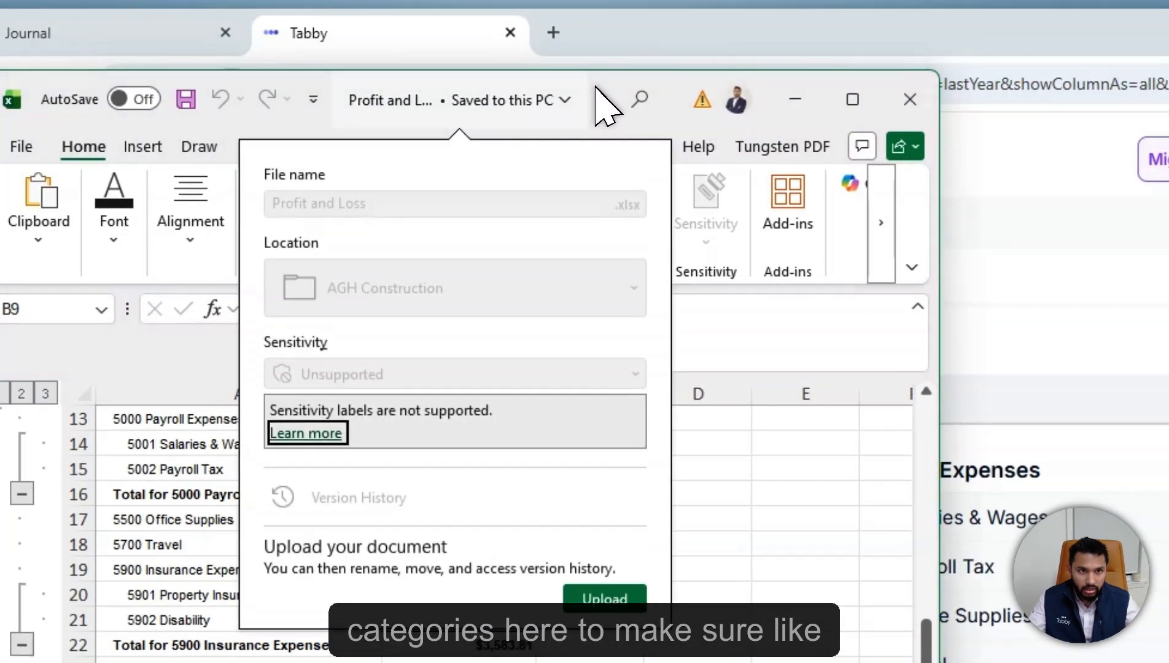
pyautogui.moveTo(596, 89); pyautogui.dragTo(441, 81)
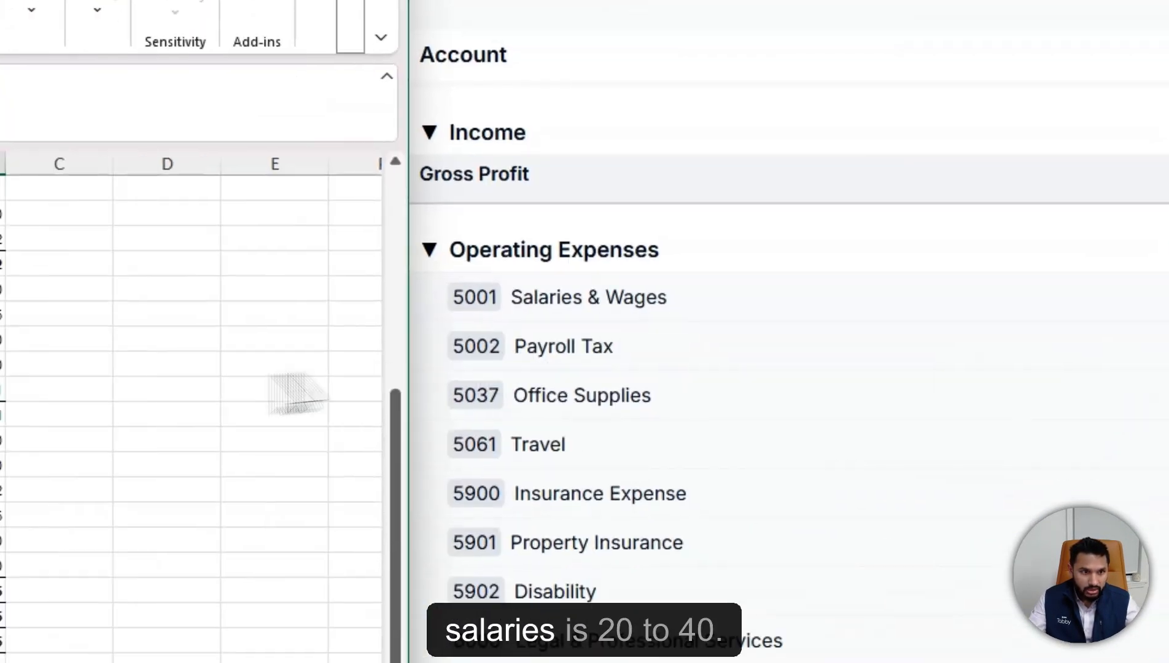
pyautogui.click(324, 343)
pyautogui.scroll(2, 324, 342)
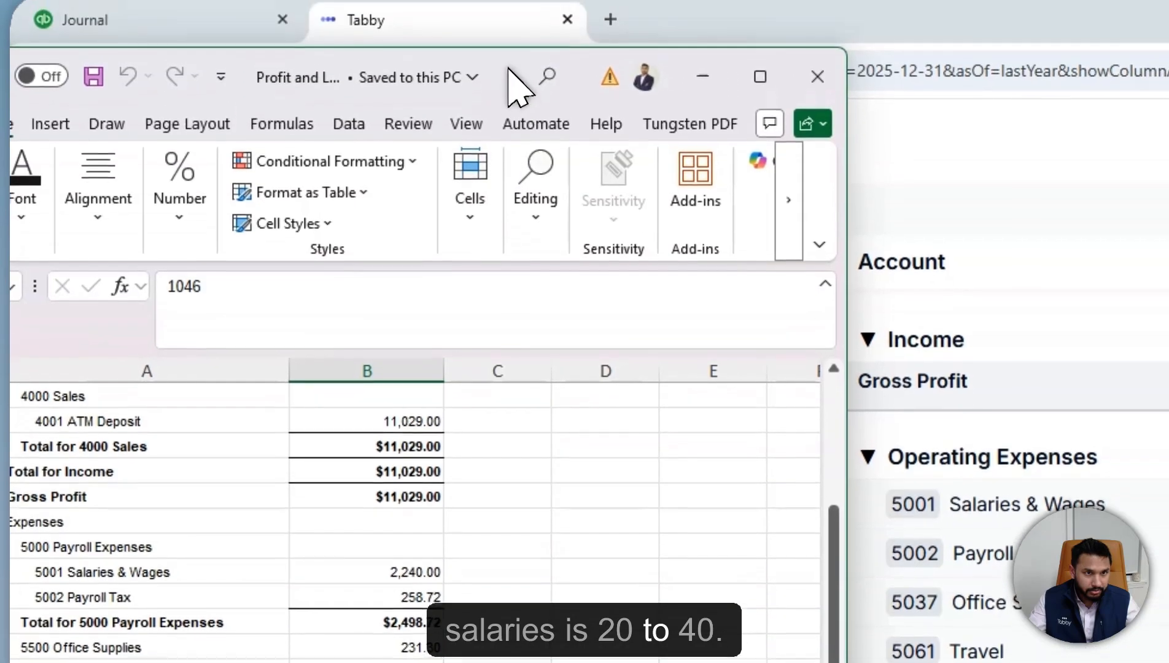
pyautogui.click(246, 572)
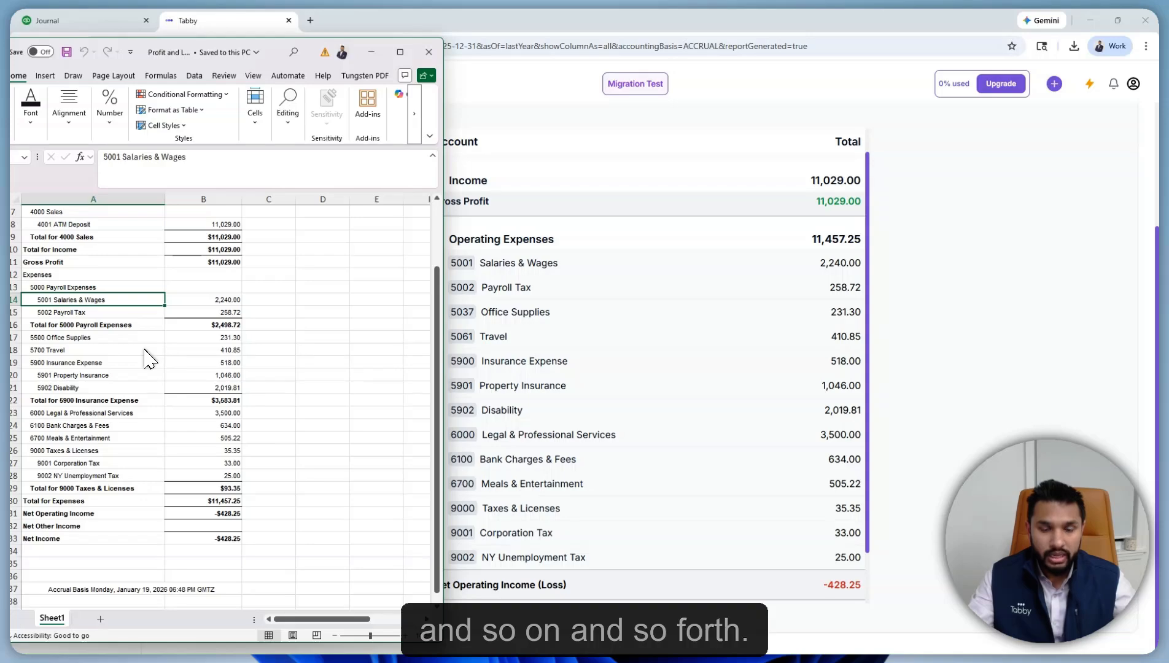
# Compare the payroll and insurance subcategories in the Profit and Loss workbook with Tabby's expense accounts, including Payroll Expenses and Property Insurance.
pyautogui.click(118, 335)
pyautogui.click(116, 289)
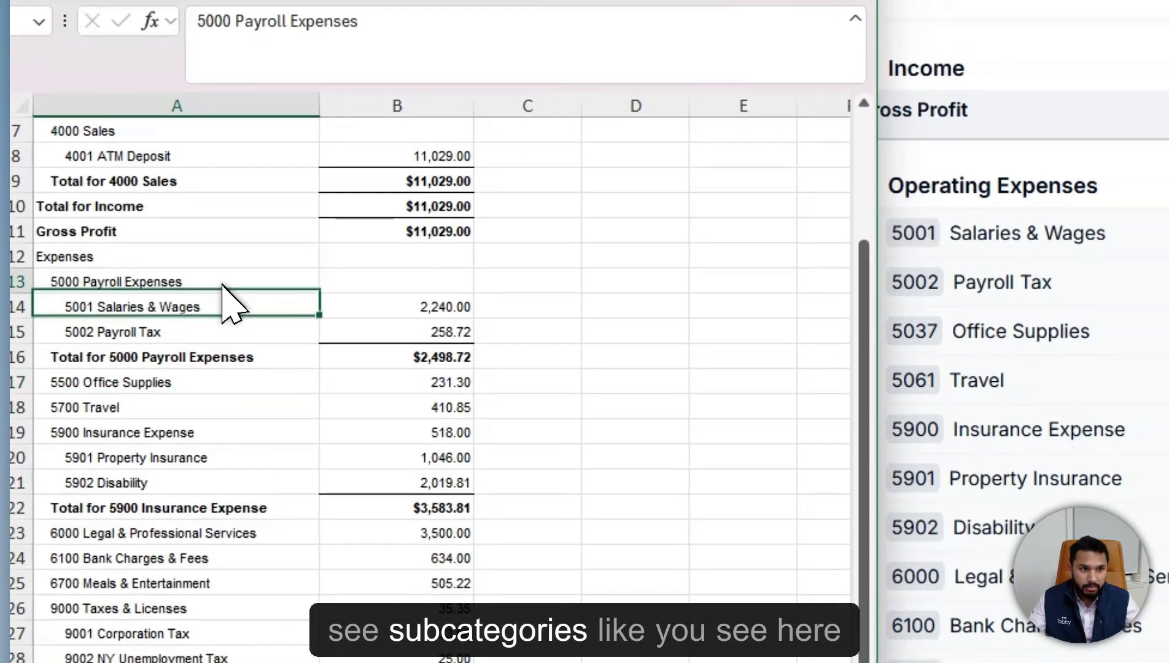
pyautogui.moveTo(230, 301); pyautogui.dragTo(457, 334)
pyautogui.click(417, 457)
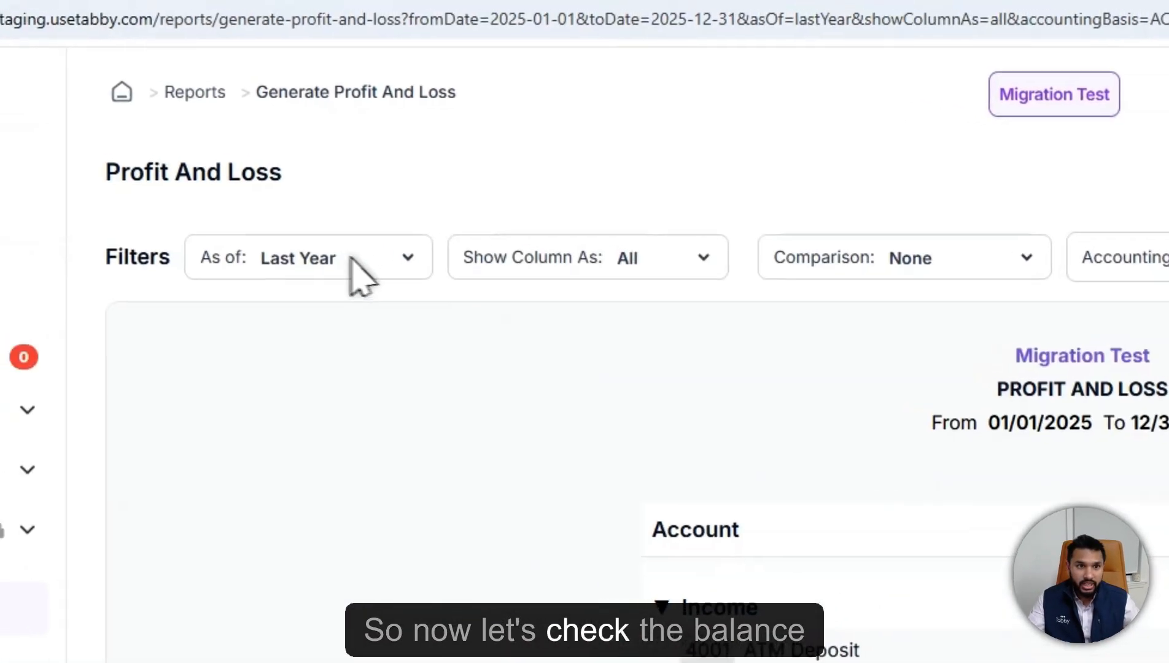
# Return to Tabby's reports and generate a Balance Sheet for the Last Year date range.
pyautogui.click(202, 92)
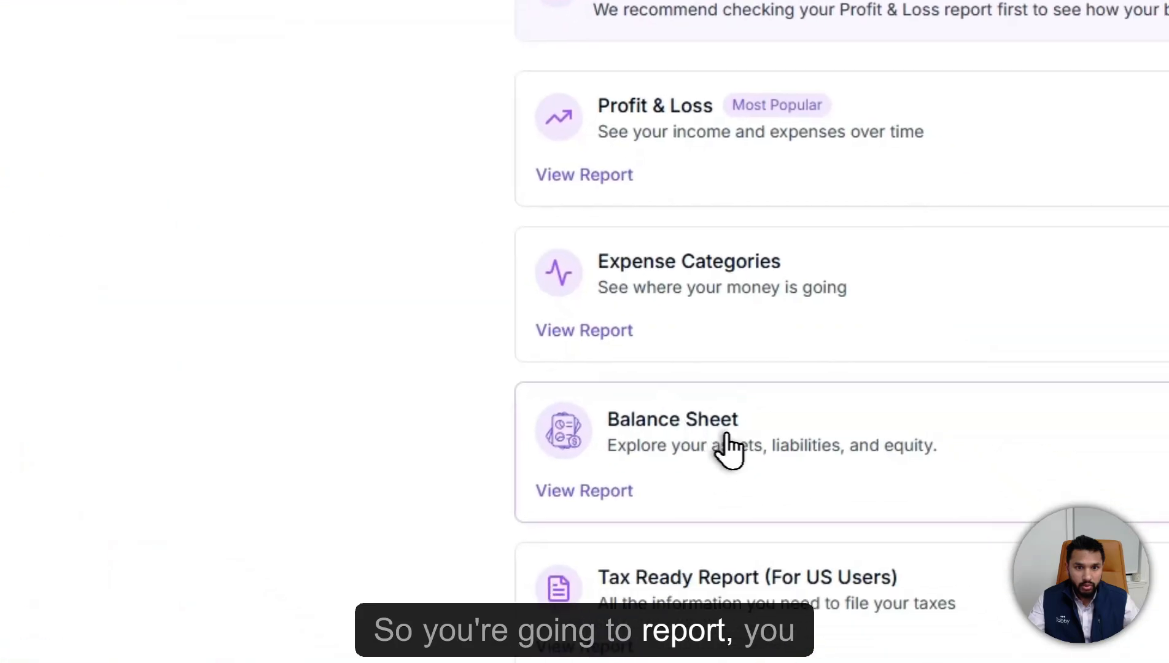
pyautogui.click(729, 444)
pyautogui.click(657, 111)
pyautogui.click(730, 258)
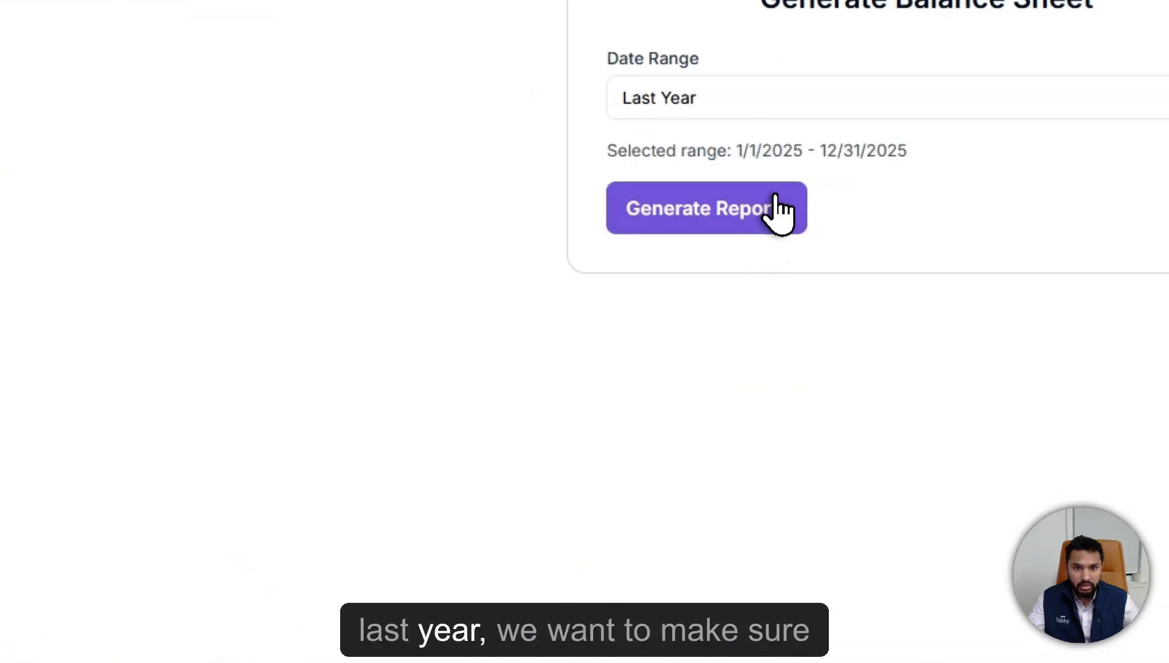
pyautogui.click(779, 212)
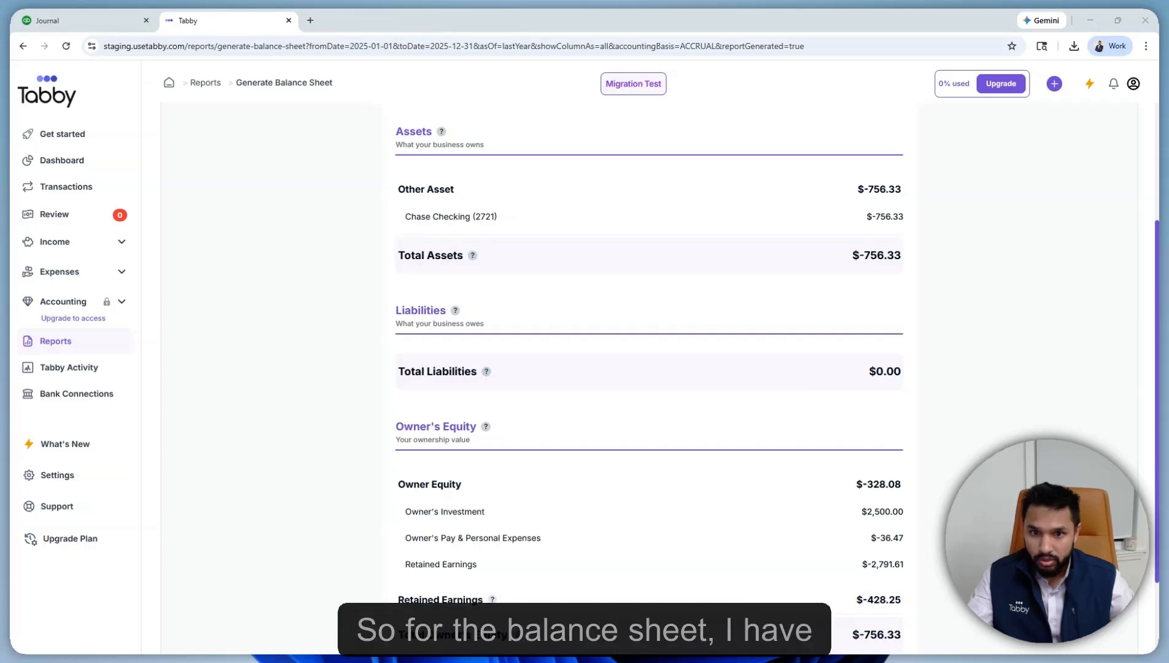
# Switch to the exported Balance Sheet workbook in Excel and place it beside Tabby's Balance Sheet.
pyautogui.hotkey('alt', 'Tab')
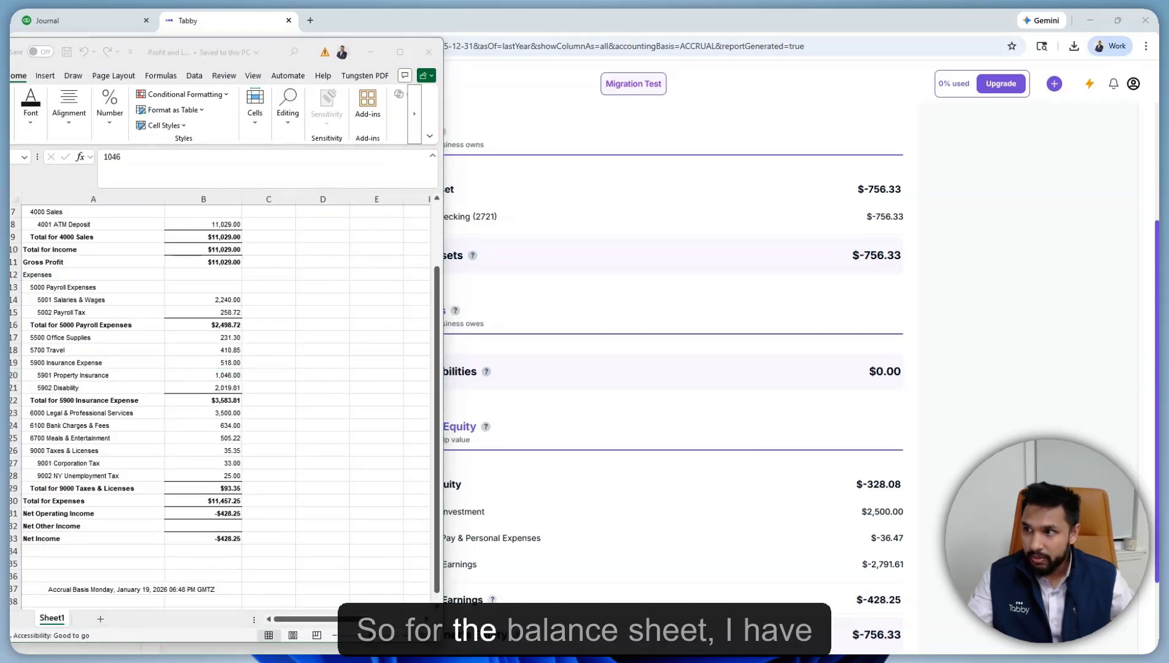
pyautogui.hotkey('alt', 'Tab')
pyautogui.moveTo(623, 169); pyautogui.dragTo(270, 56)
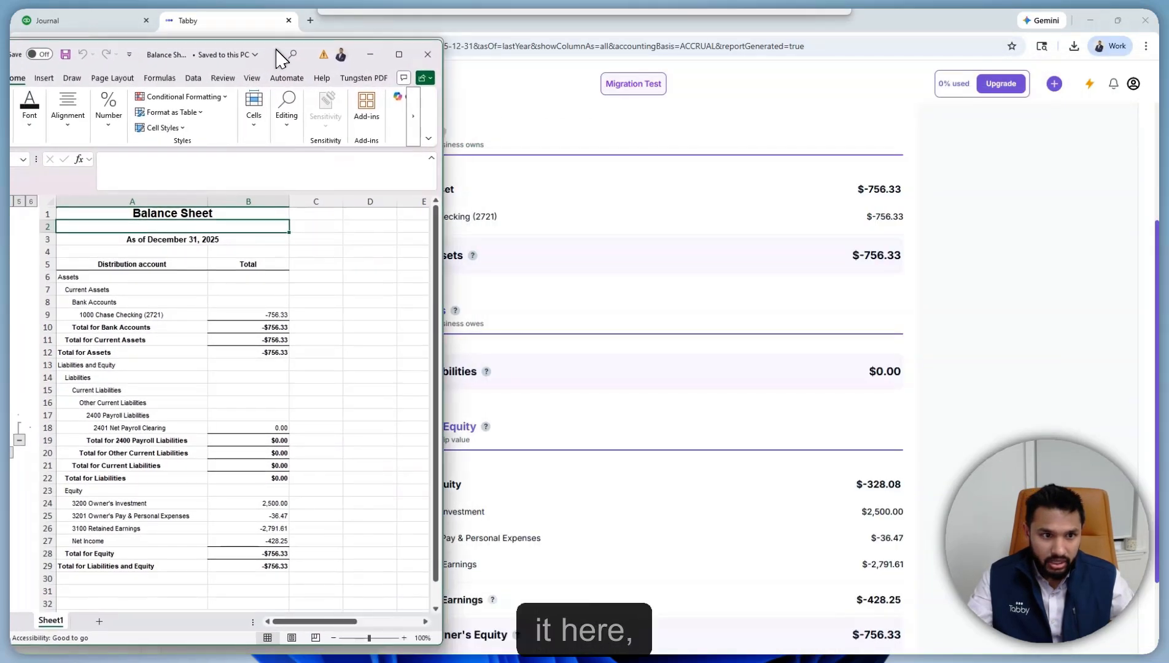
# Compare the Chase Checking balance, total assets, liabilities and owner's equity in Tabby's Balance Sheet with the exported workbook.
pyautogui.click(261, 315)
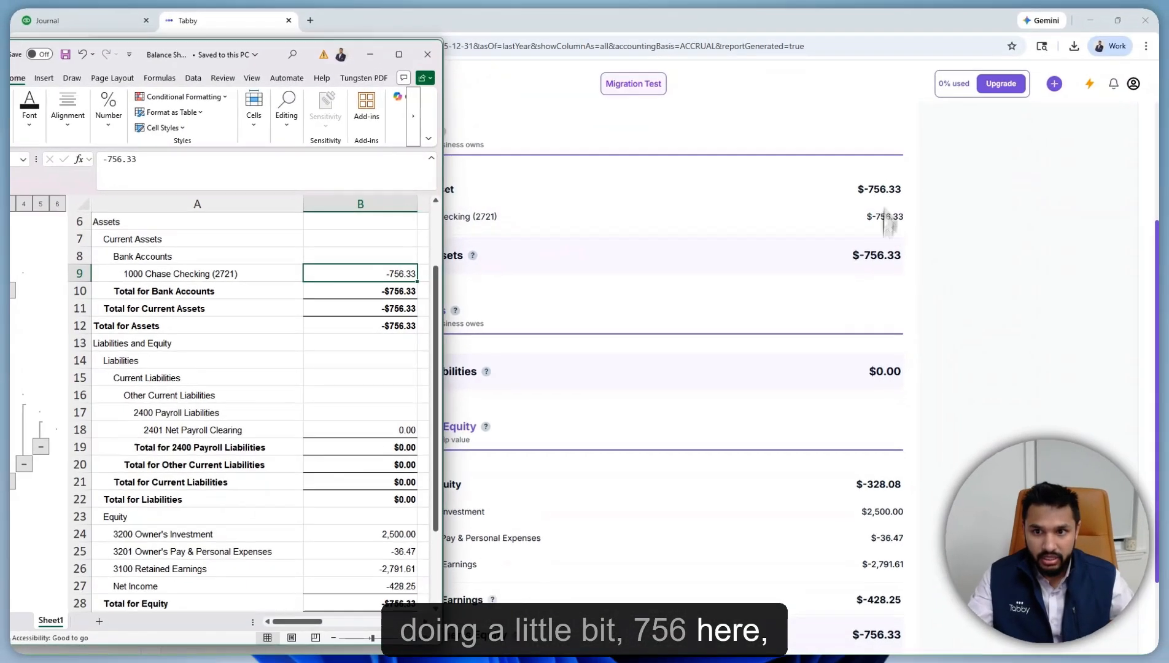
pyautogui.scroll(-2, 867, 431)
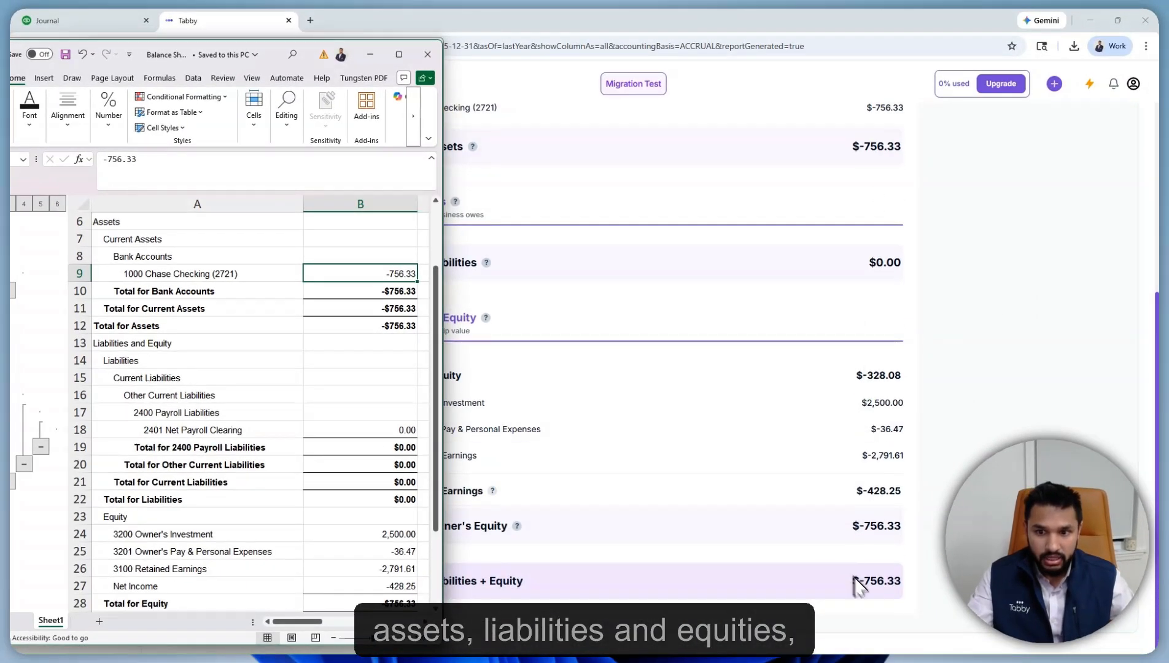
pyautogui.scroll(-4, 387, 517)
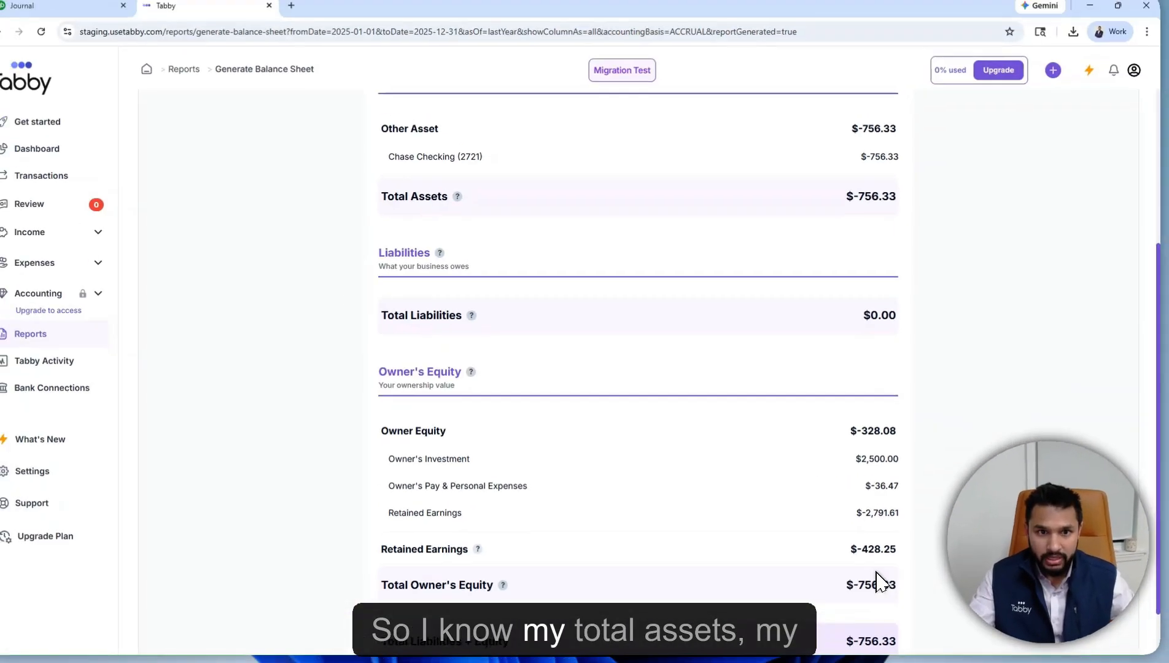
pyautogui.scroll(-1, 877, 581)
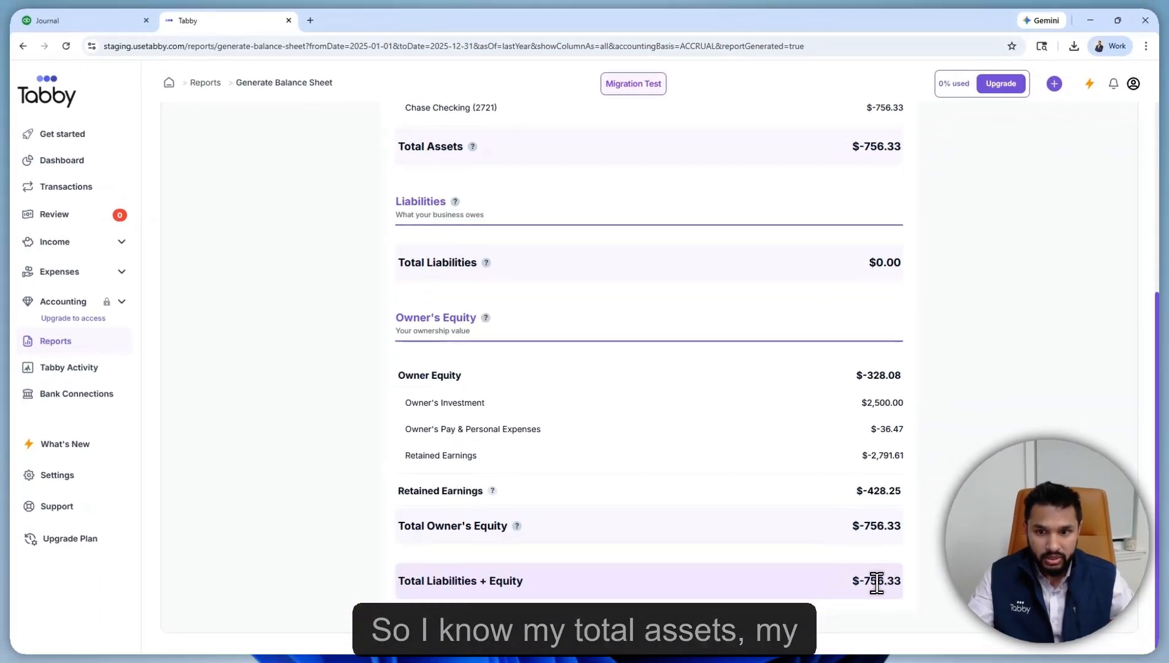
pyautogui.scroll(5, 861, 482)
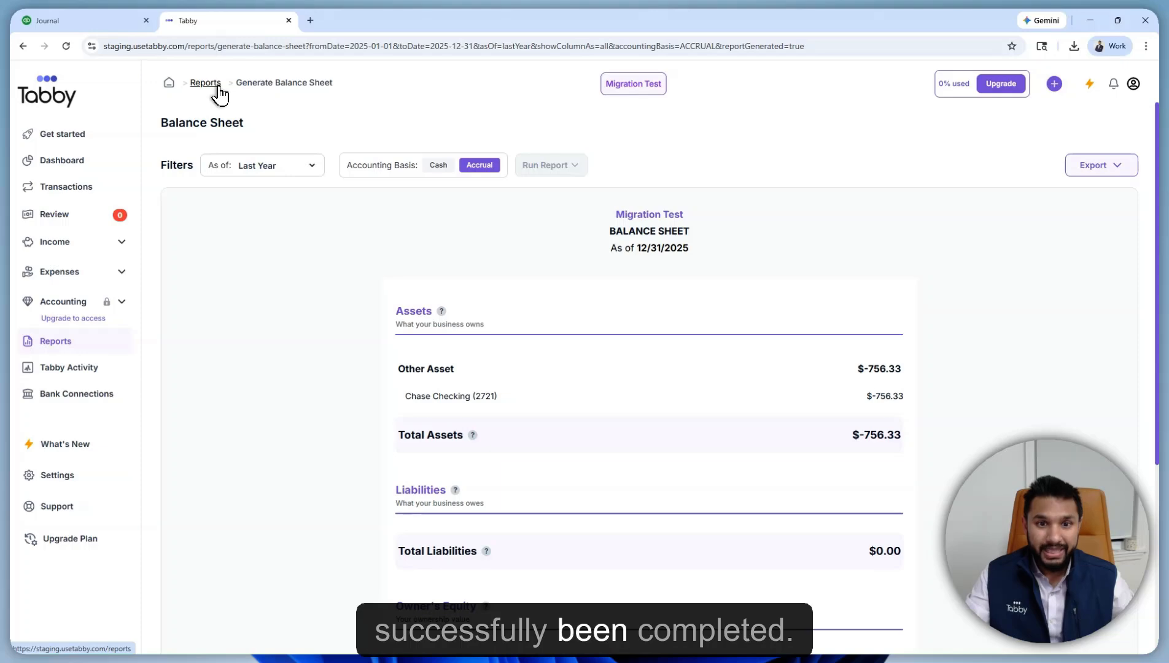
# Leave the Balance Sheet, open Tabby's transactions list and review the migrated transactions with their accounts and categories.
pyautogui.click(217, 88)
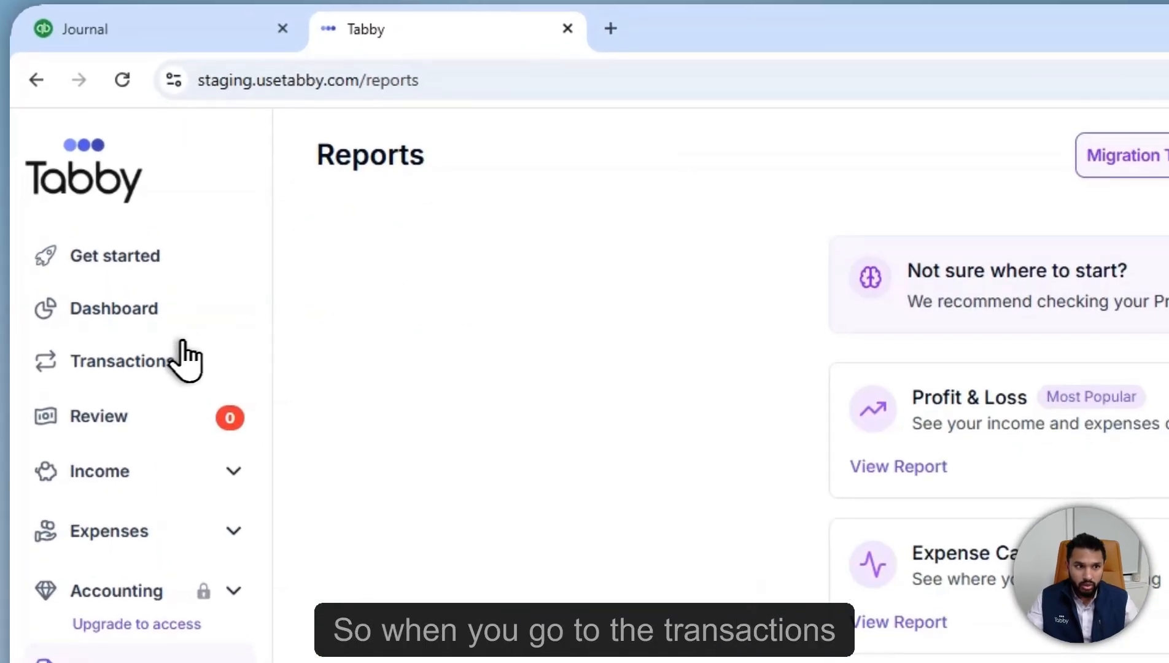
pyautogui.click(183, 359)
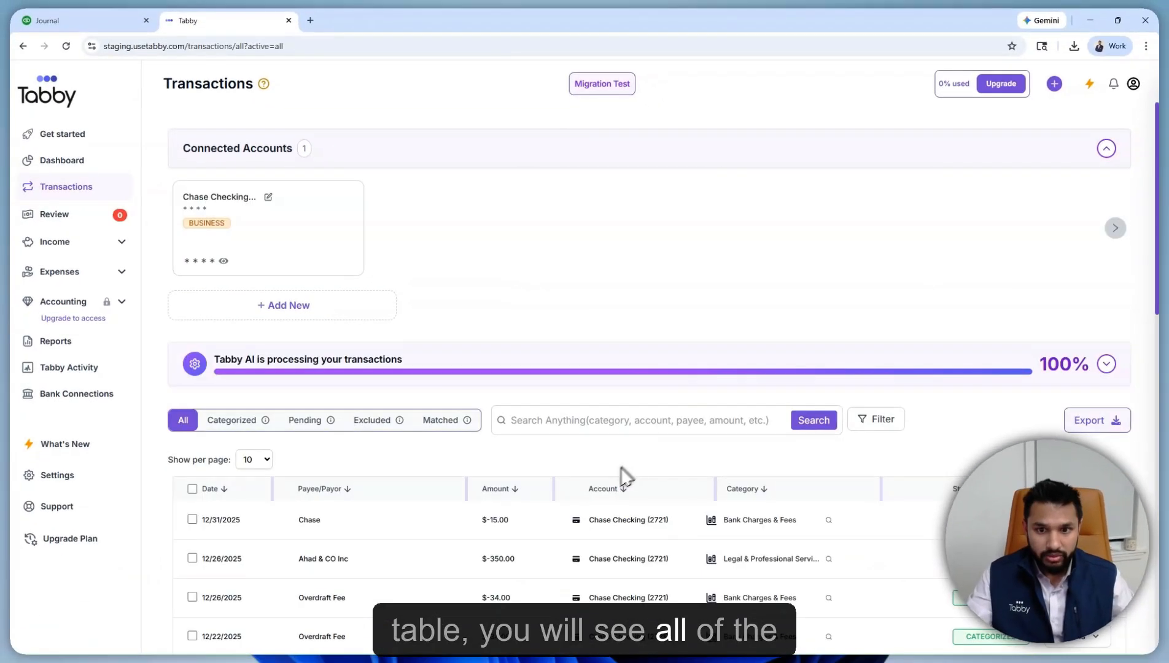
pyautogui.scroll(-3, 621, 473)
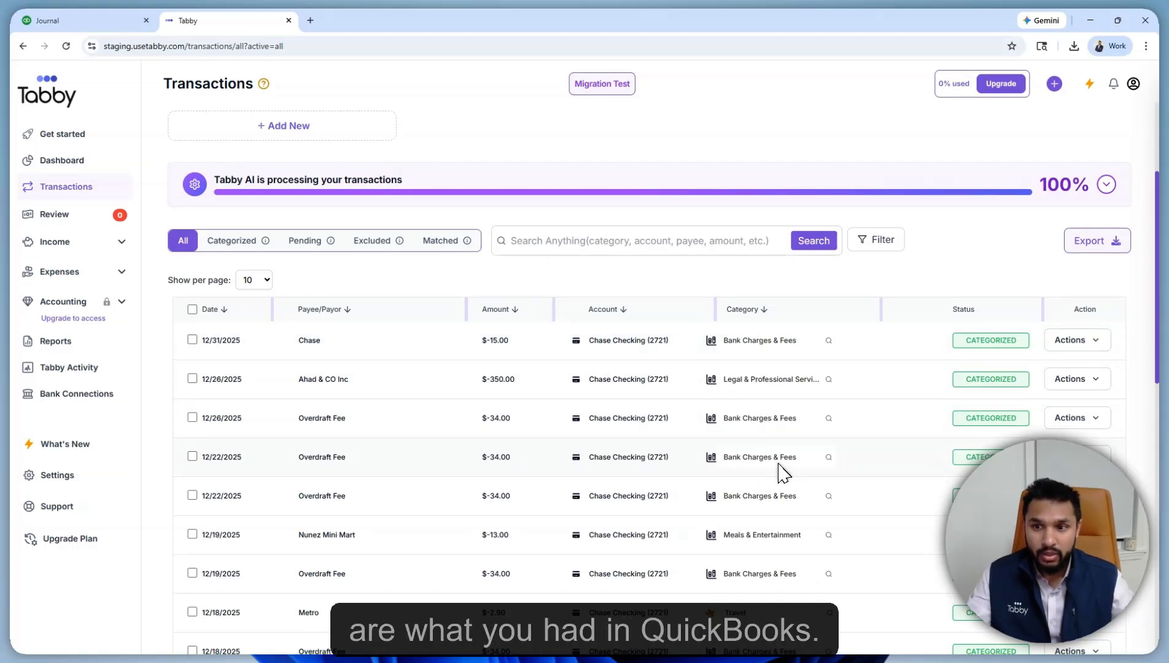
pyautogui.scroll(3, 778, 472)
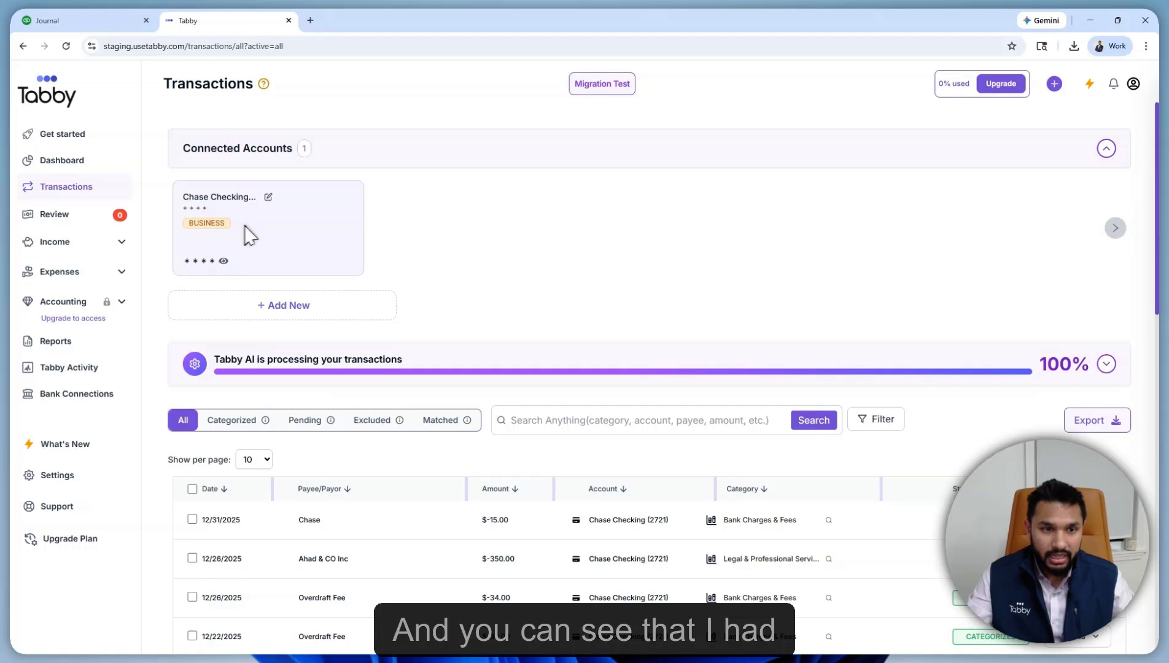